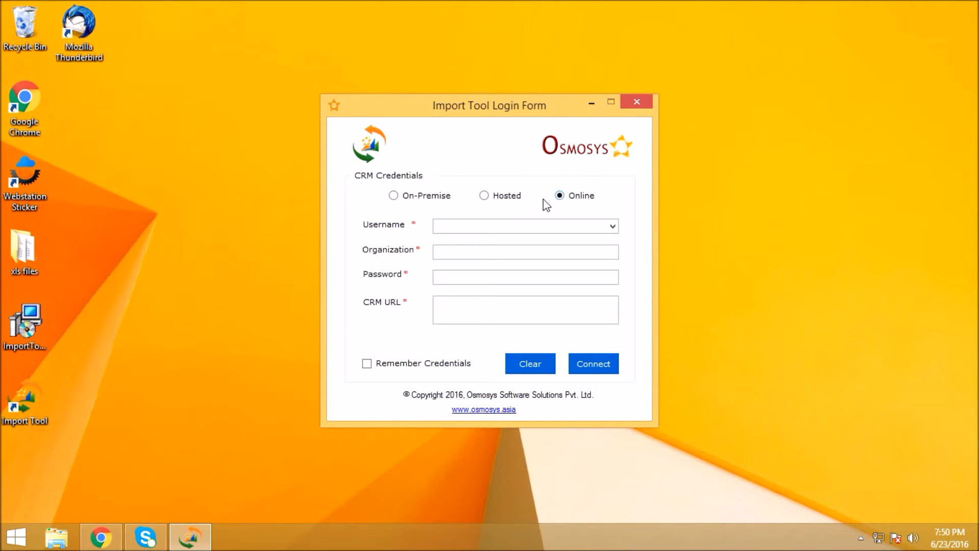
# - Compare the login fields offered for the On-Premise and Hosted connection types, including User Domain, and return to Online
pyautogui.click(443, 200)
pyautogui.click(500, 203)
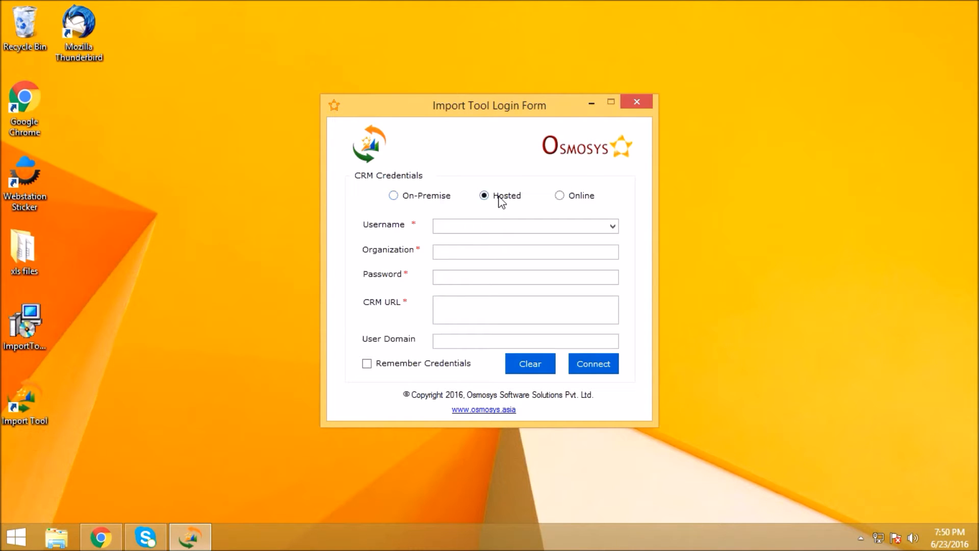
pyautogui.click(476, 339)
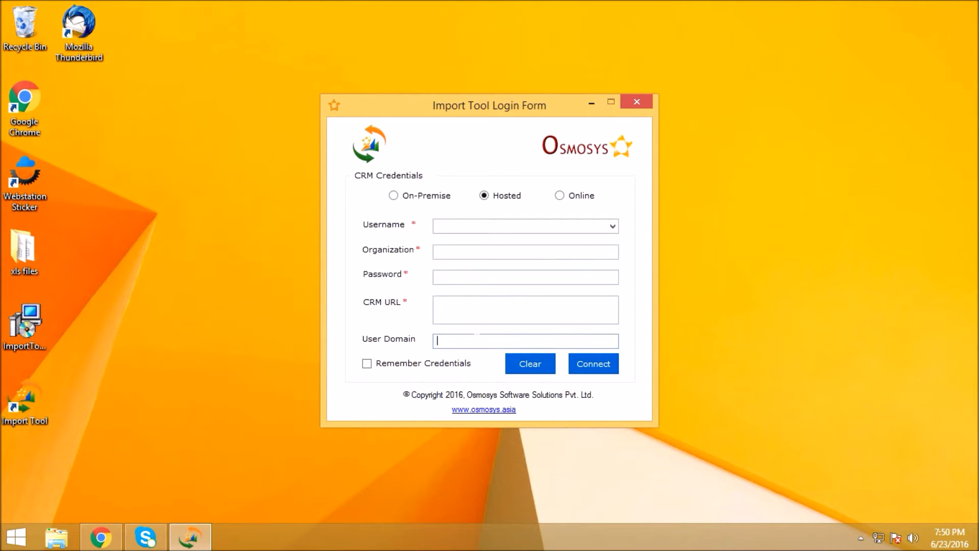
pyautogui.click(560, 197)
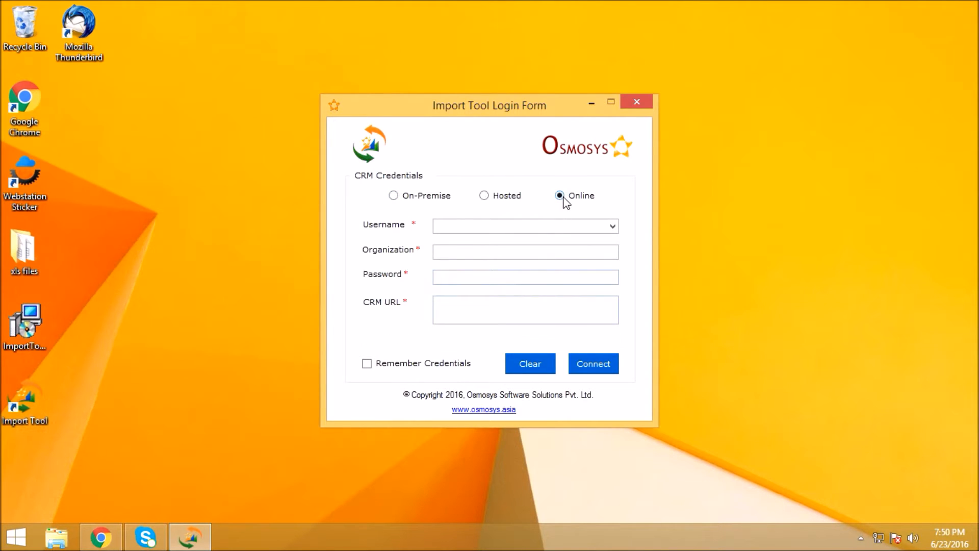
# - Fill in the CRM account's username and set the organization to miflin
pyautogui.click(586, 225)
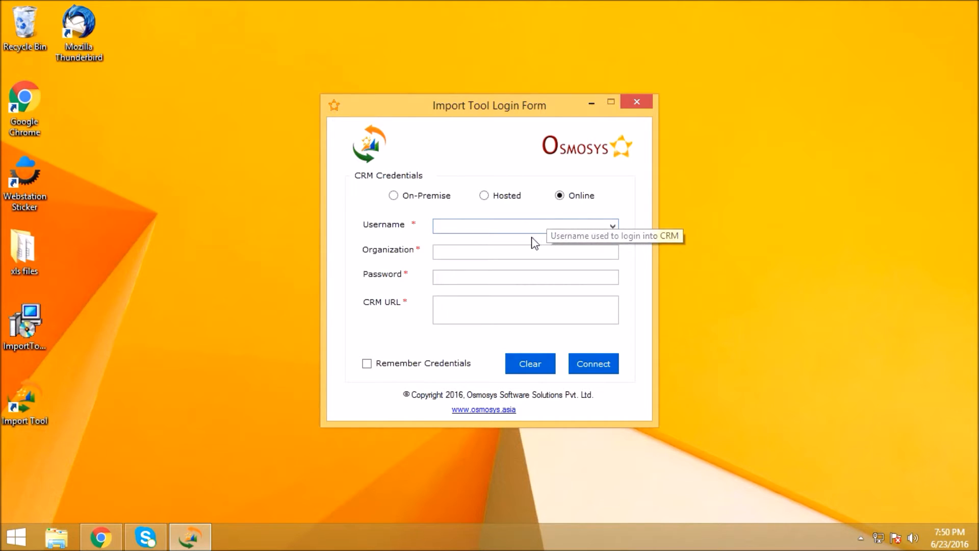
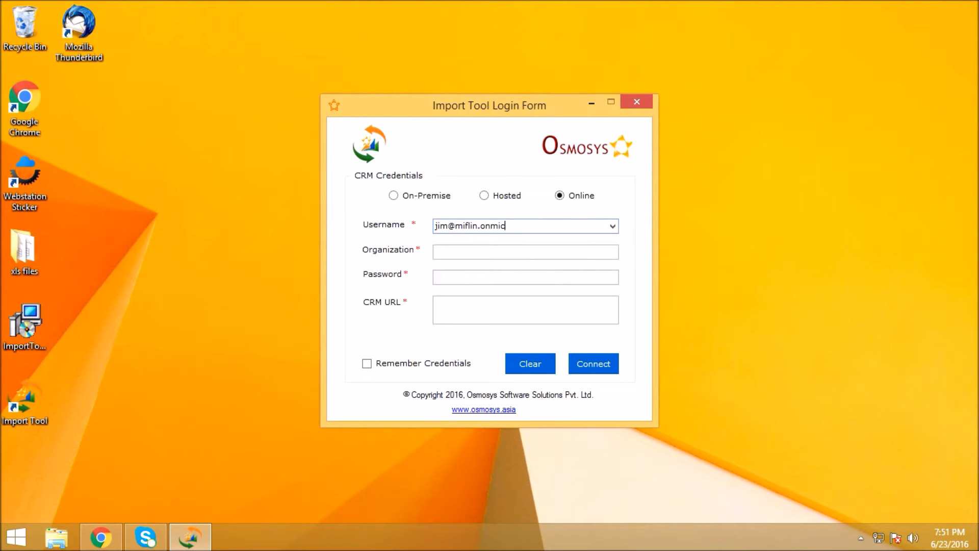
pyautogui.click(520, 252)
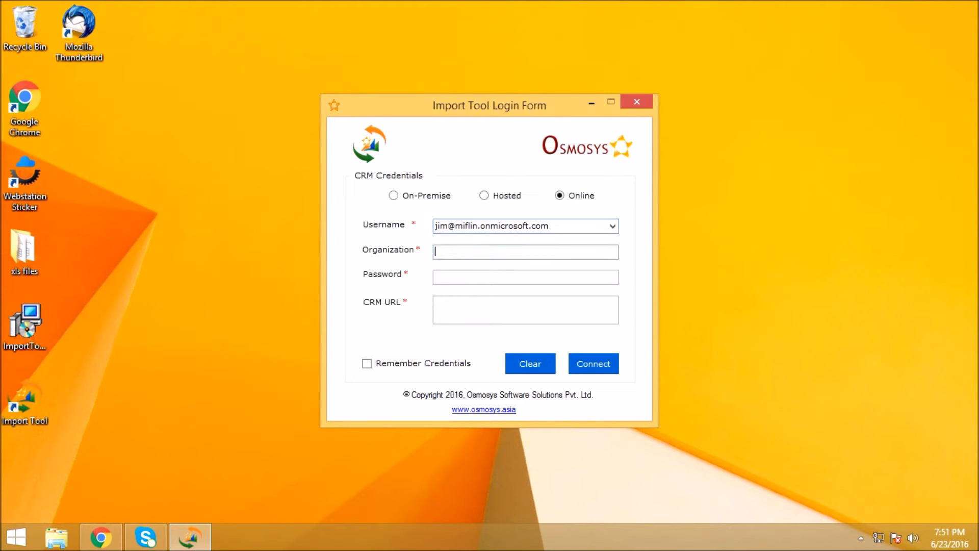
pyautogui.write('miflin')
# - Enter the account password in the login form and ready the CRM URL field for entry
pyautogui.click(503, 275)
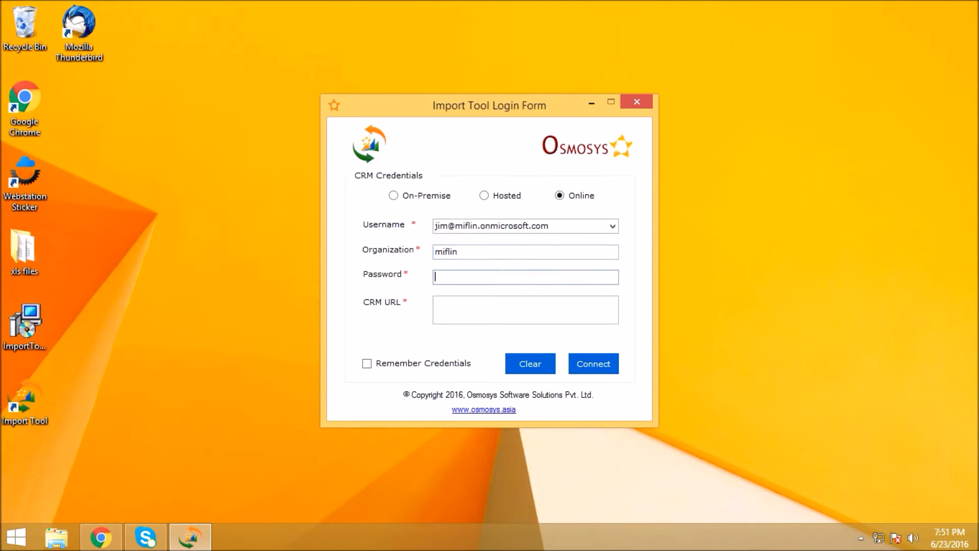
pyautogui.write('*********')
pyautogui.click(491, 302)
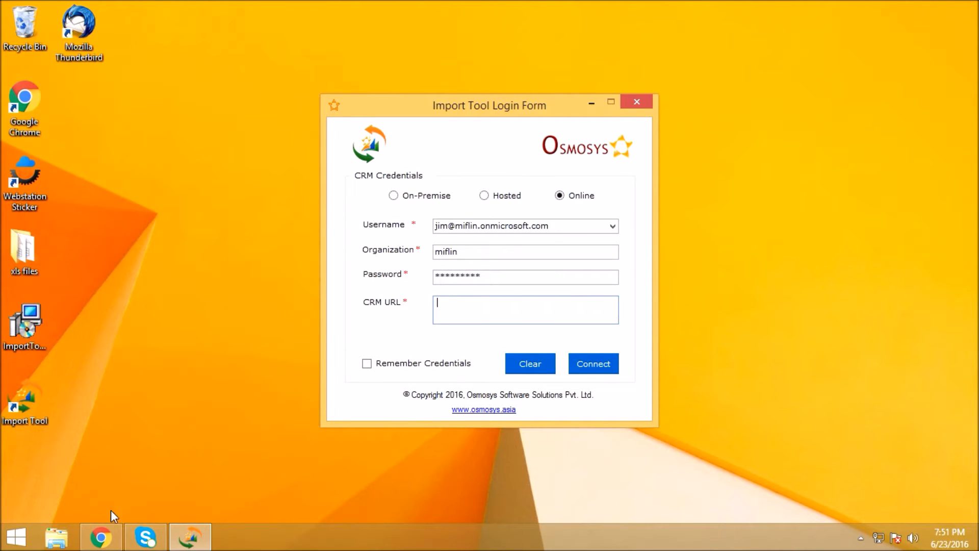
# - Switch to Microsoft Dynamics CRM in Chrome and open Developer Resources from the Customizations settings
pyautogui.click(107, 524)
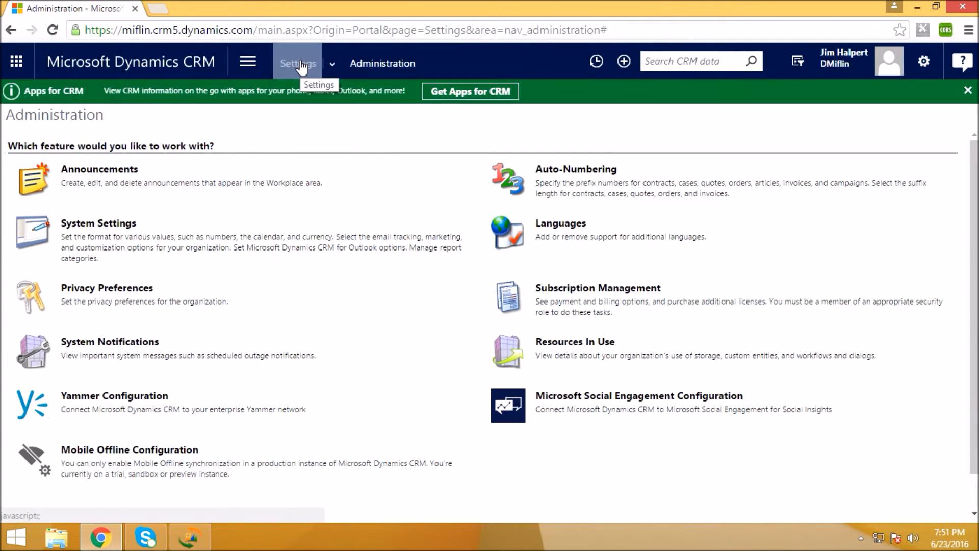
pyautogui.click(334, 63)
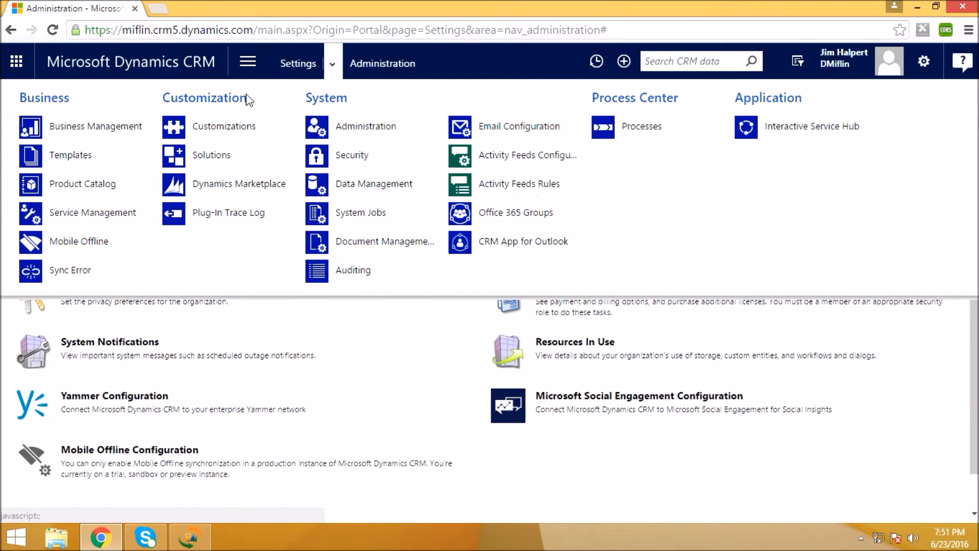
pyautogui.click(218, 130)
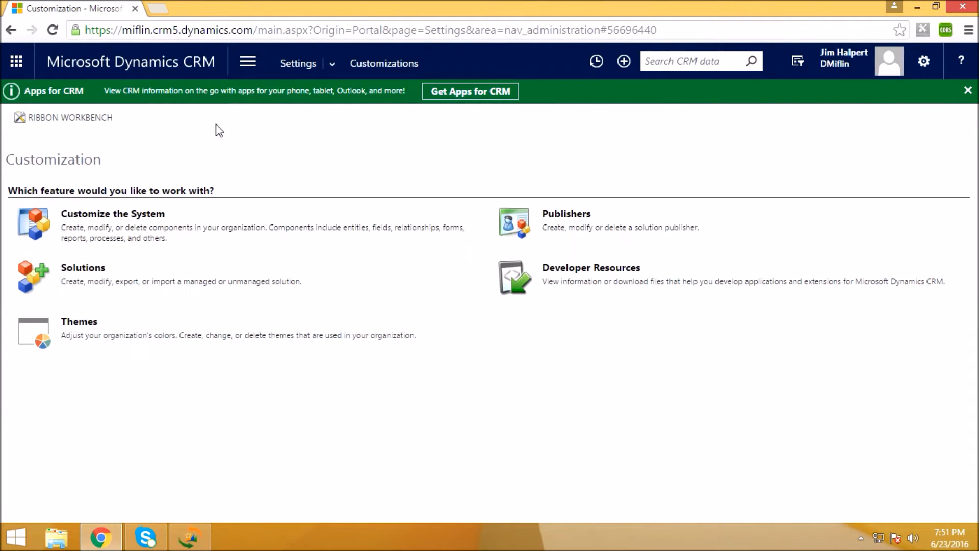
pyautogui.click(563, 272)
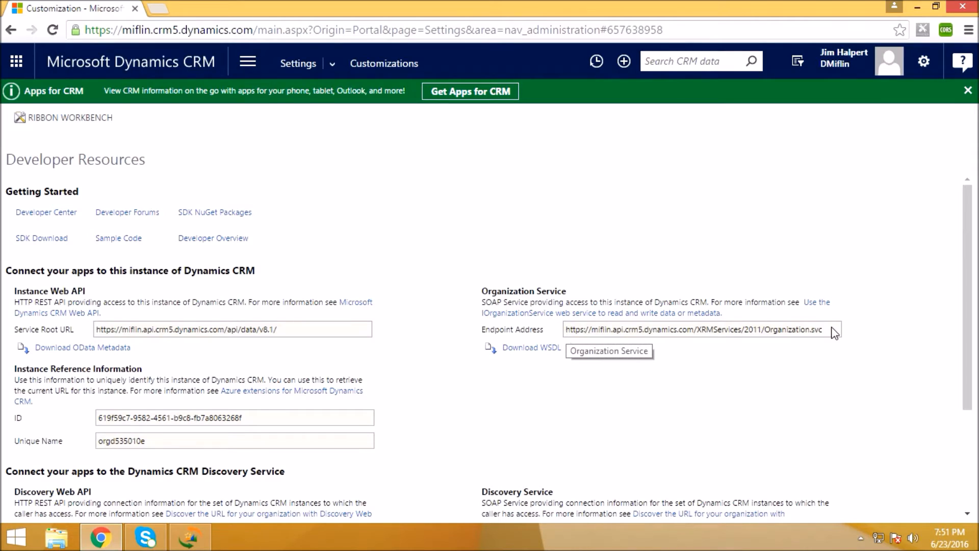
# - Copy the Organization Service endpoint address and paste it as the CRM URL in the Import Tool login form
pyautogui.moveTo(829, 337); pyautogui.dragTo(566, 334)
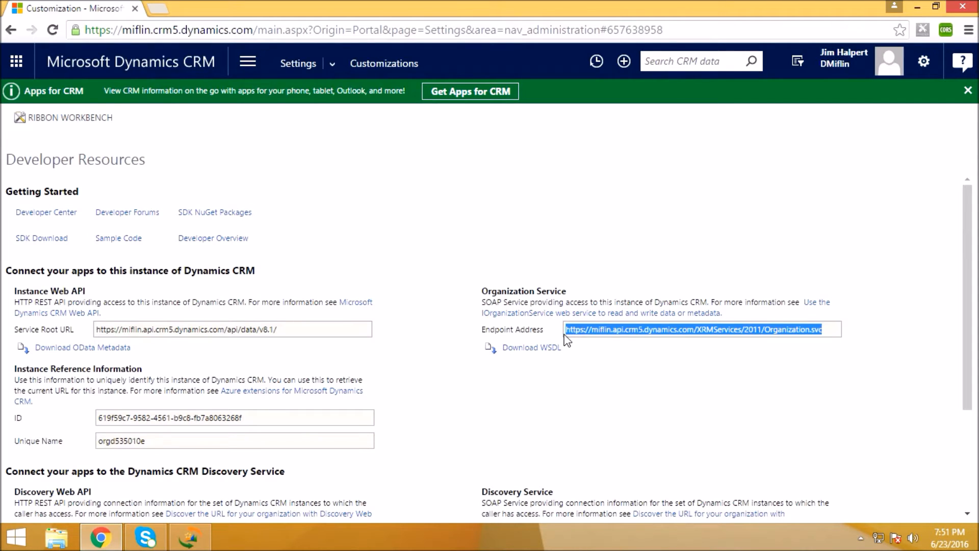
pyautogui.click(914, 6)
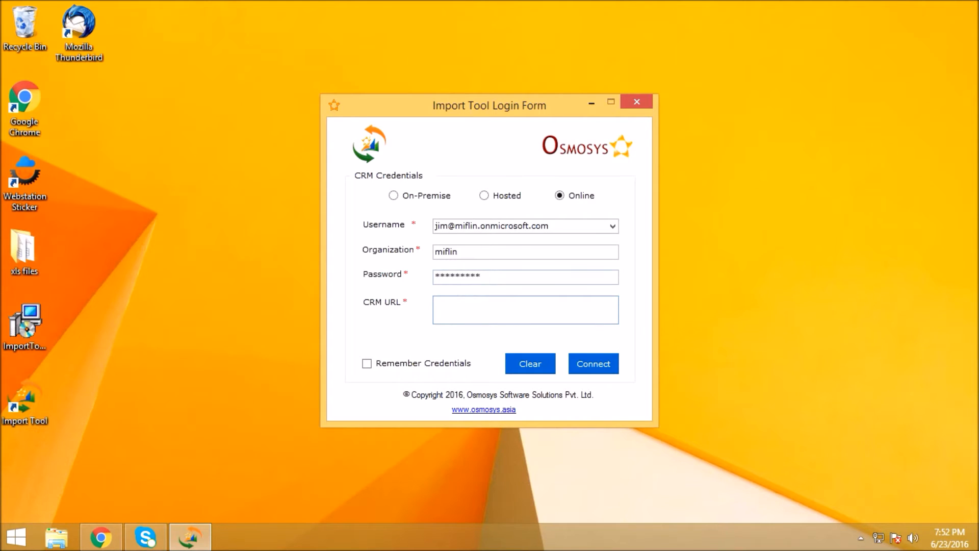
pyautogui.hotkey('ctrl', 'v')
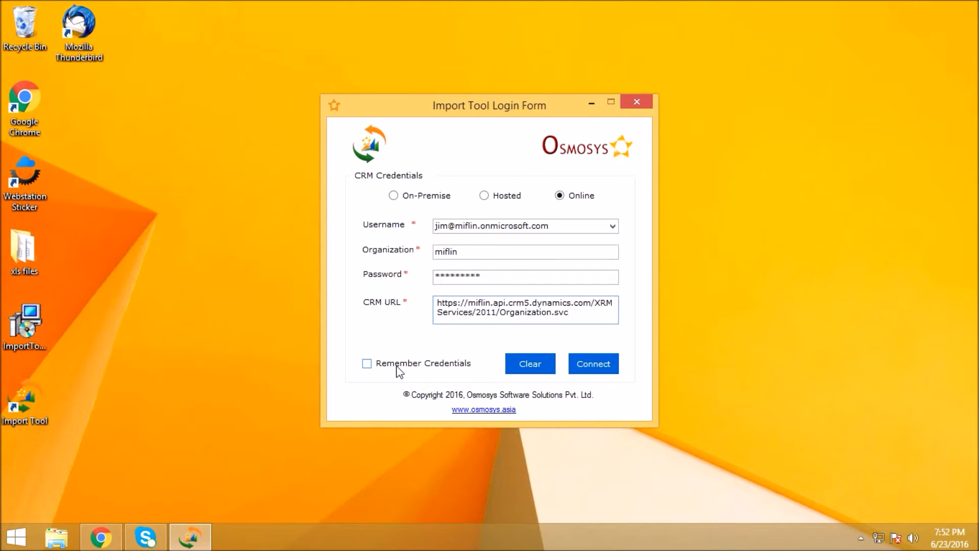
# - Enable Remember Credentials and connect to the CRM organization
pyautogui.click(368, 363)
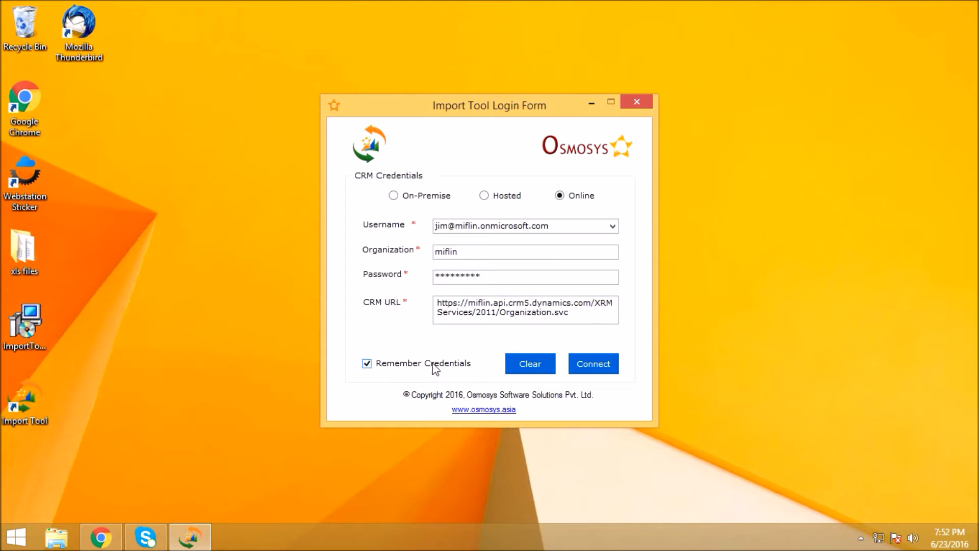
pyautogui.click(584, 367)
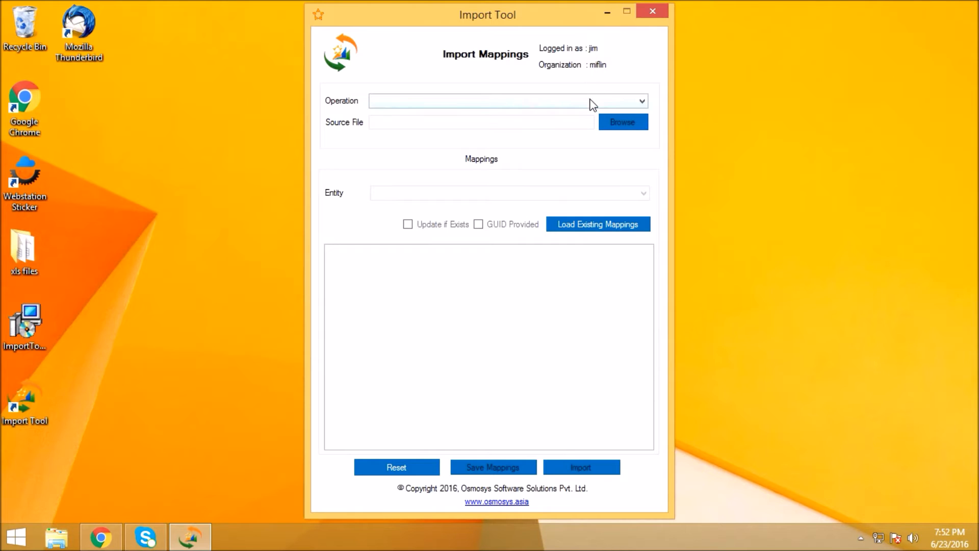
# - Set the mapping operation to Import
pyautogui.click(592, 105)
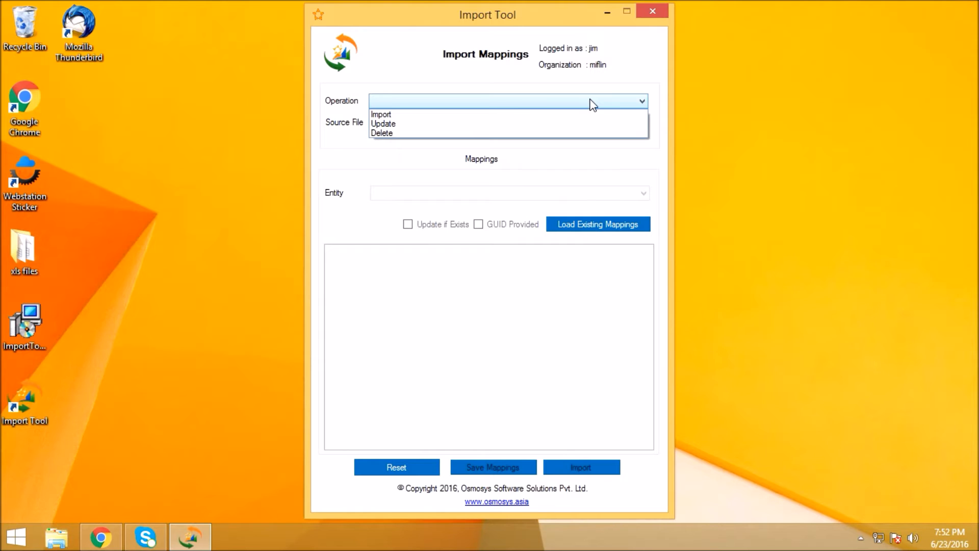
pyautogui.click(622, 116)
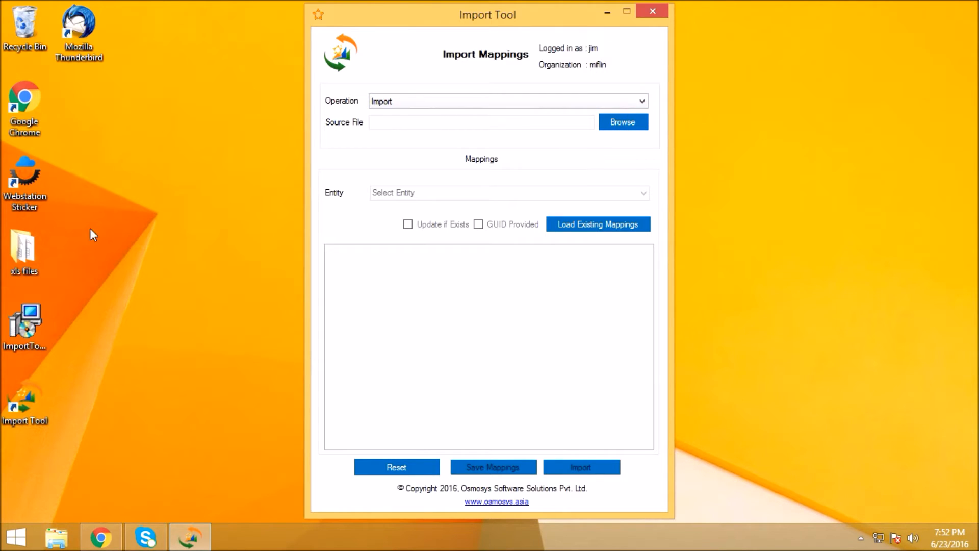
# - Open Accounts.xls from the desktop's xls files folder in Spreadsheets, review its account columns and close it
pyautogui.doubleClick(35, 255)
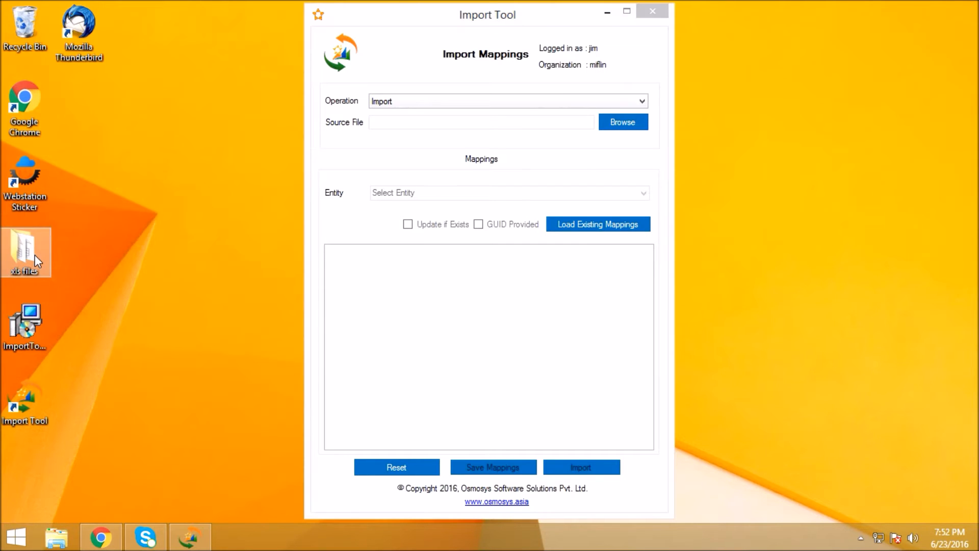
pyautogui.doubleClick(403, 148)
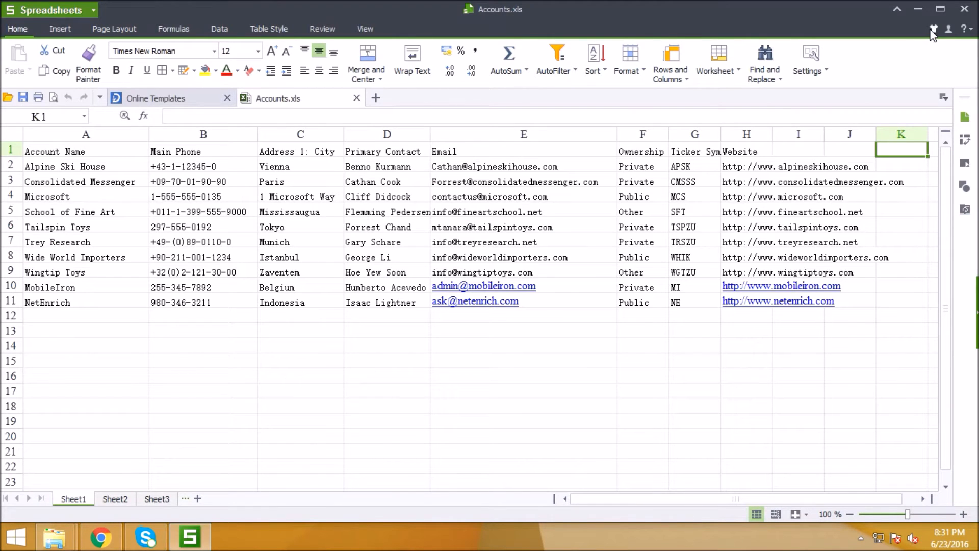
pyautogui.click(963, 15)
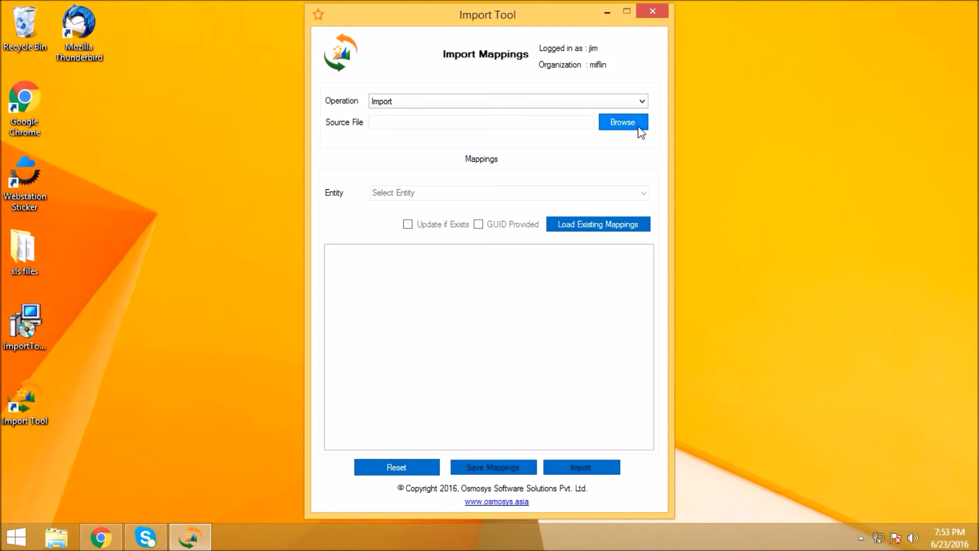
# - Choose Accounts.xls from the xls files folder as the import's source file
pyautogui.click(639, 127)
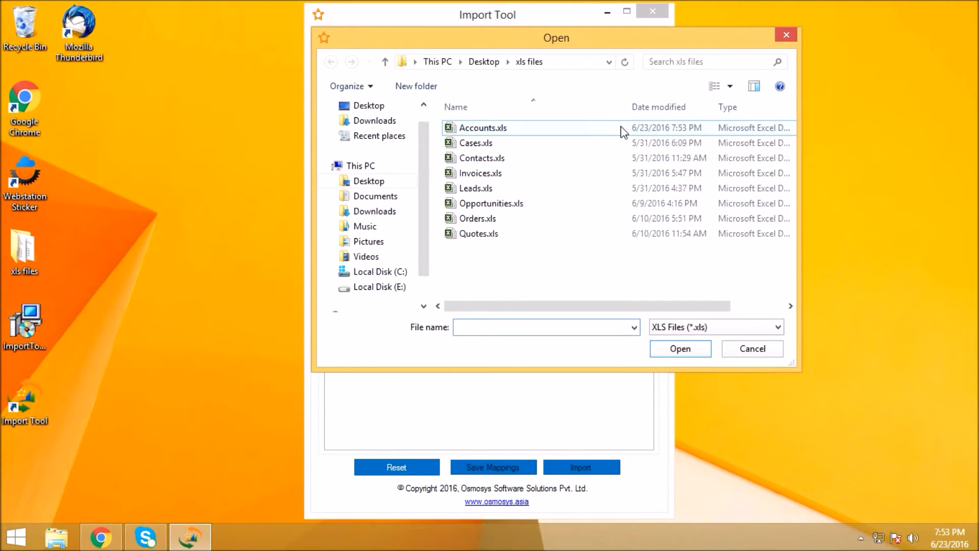
pyautogui.click(513, 129)
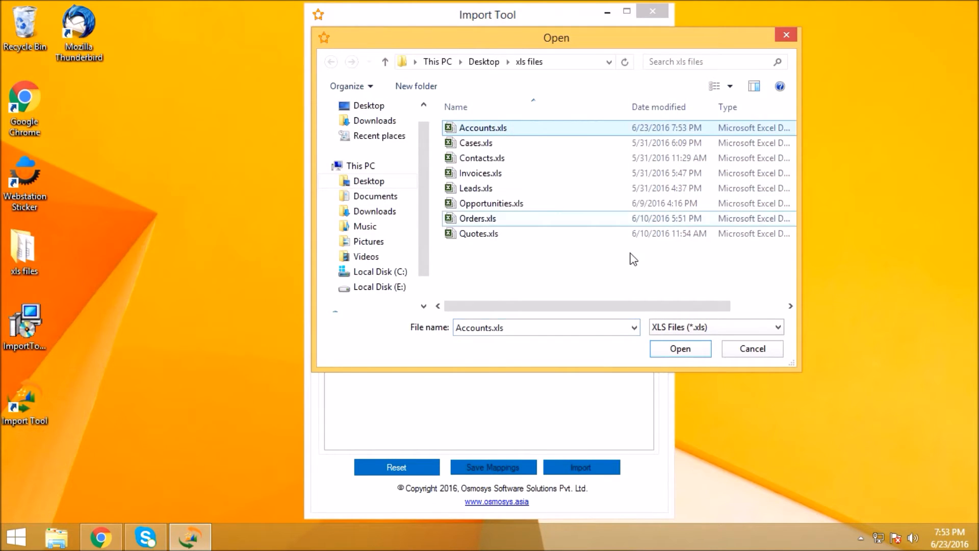
pyautogui.click(689, 356)
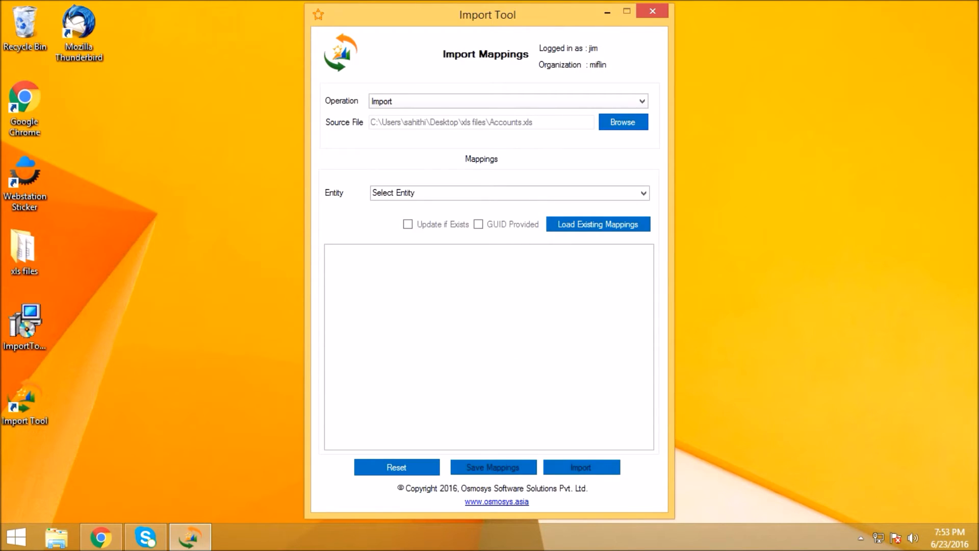
# - Set the entity to Account and map the Account Name source field to the required Account Name CRM field
pyautogui.click(644, 194)
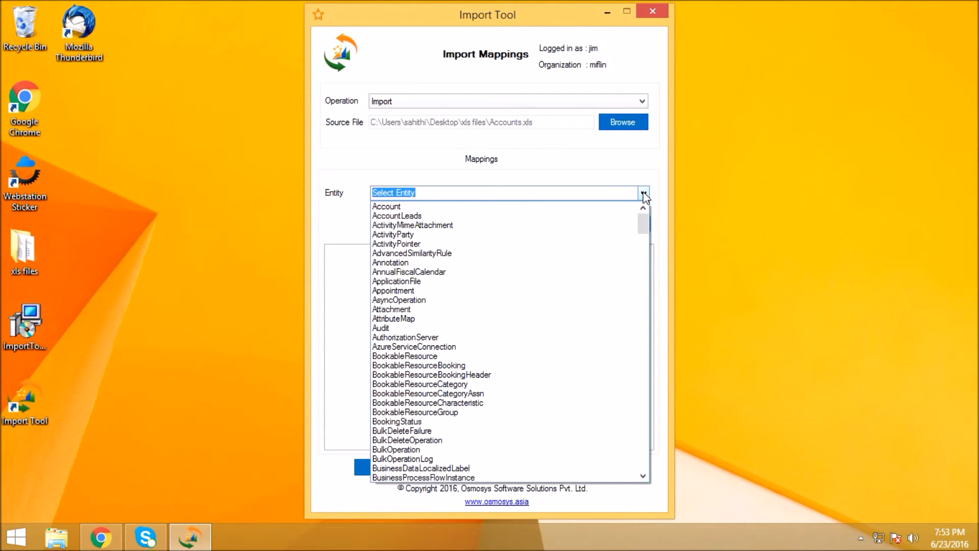
pyautogui.click(605, 207)
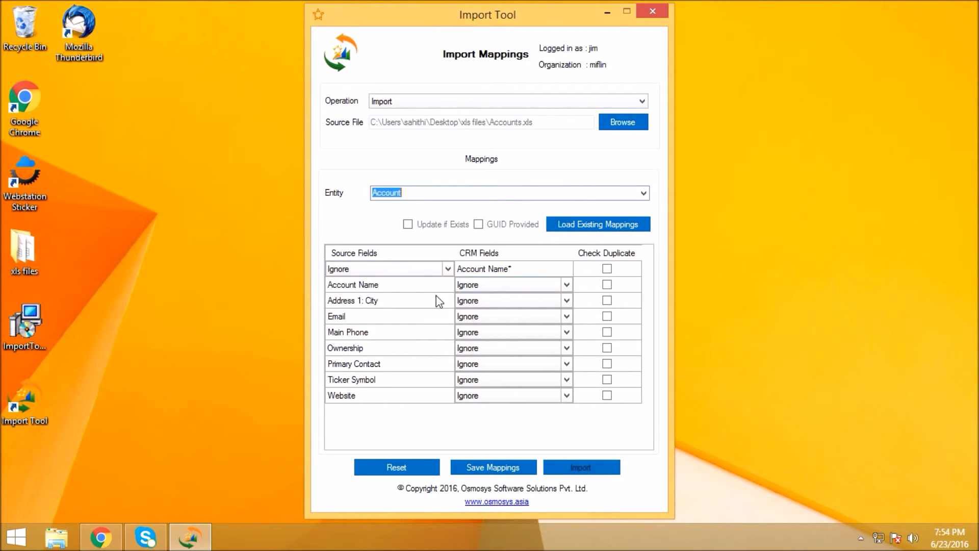
pyautogui.click(450, 269)
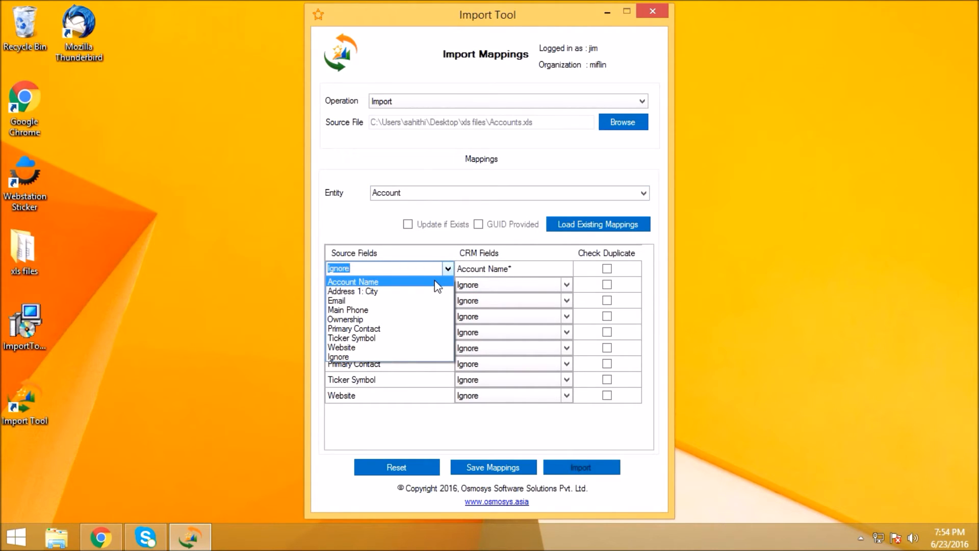
pyautogui.click(437, 283)
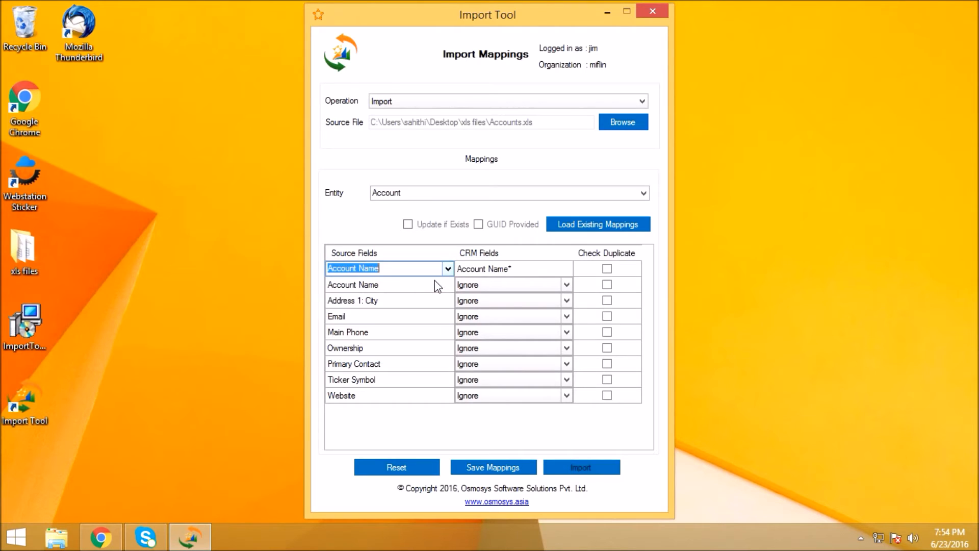
pyautogui.click(508, 269)
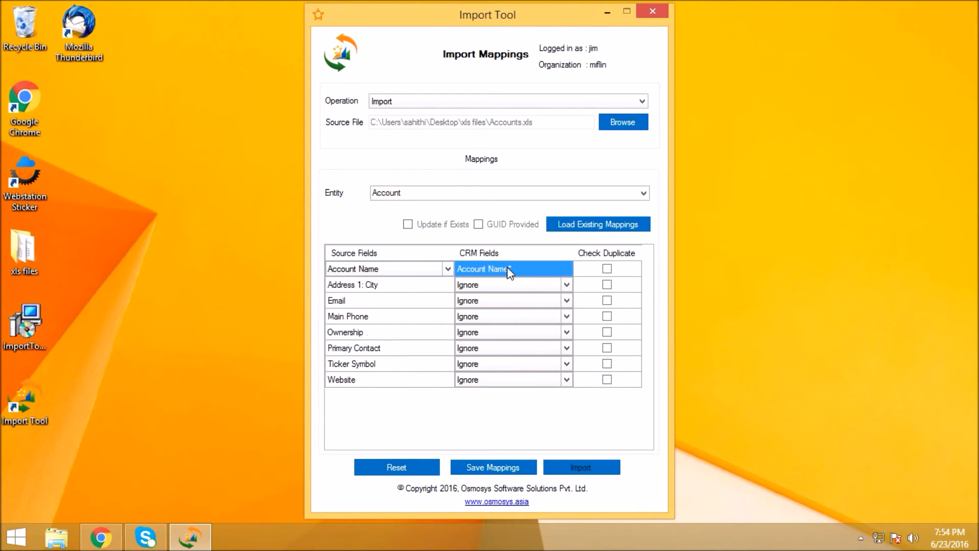
# - Map the Address 1: City, Email and Main Phone source fields to the CRM fields of the same names
pyautogui.click(569, 285)
pyautogui.click(568, 285)
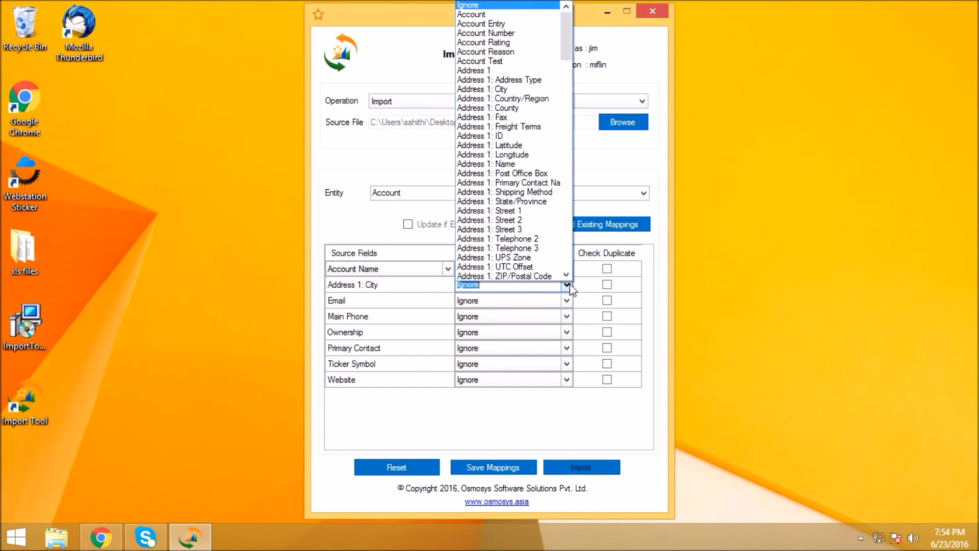
pyautogui.click(526, 90)
pyautogui.click(460, 301)
pyautogui.click(460, 302)
pyautogui.write('e')
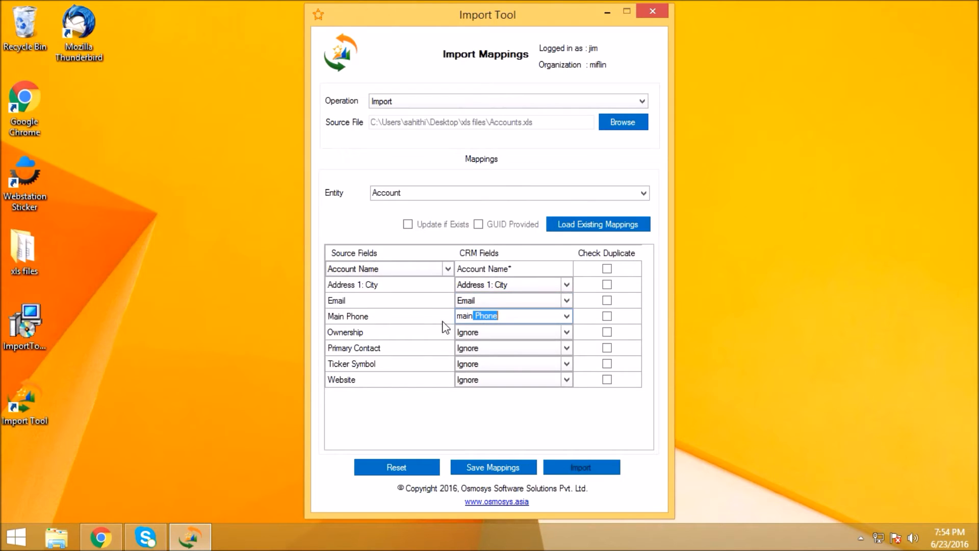
pyautogui.click(443, 319)
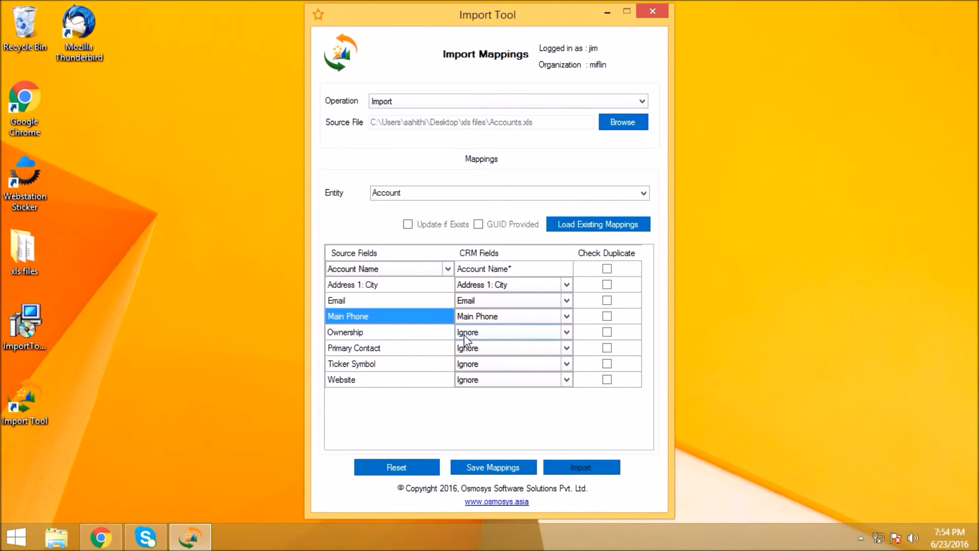
# - Map the Ownership source field to the Ownership CRM field and open its option set mapping
pyautogui.click(465, 335)
pyautogui.click(465, 336)
pyautogui.write('ownership')
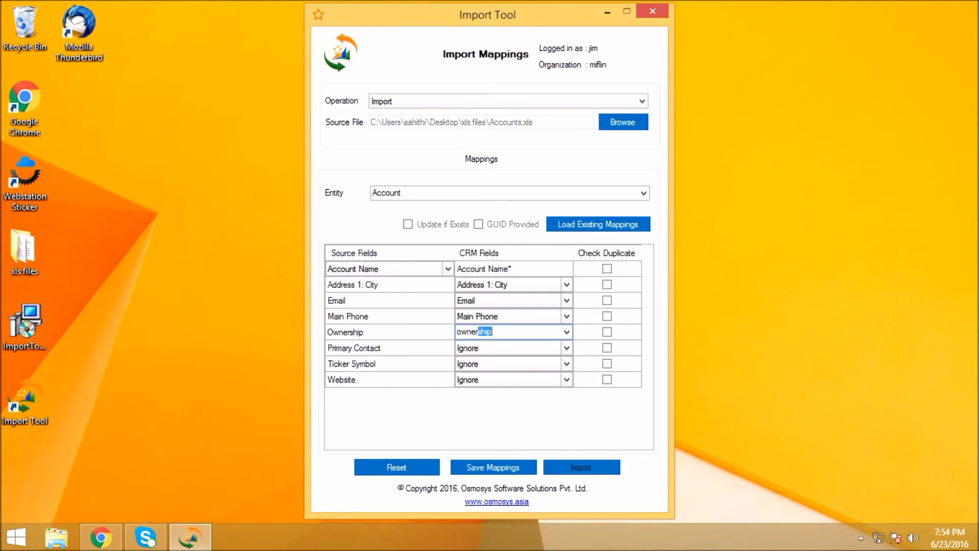
pyautogui.click(443, 337)
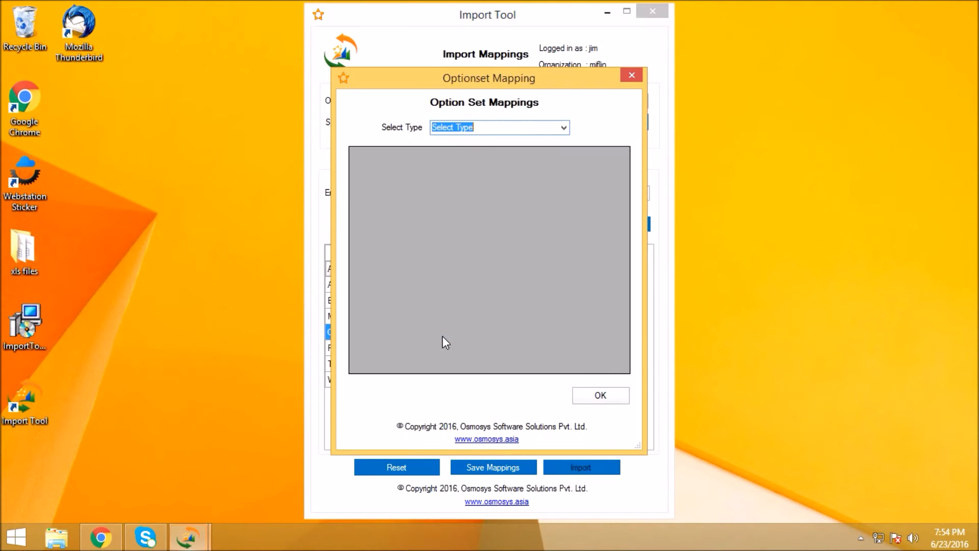
# - Set the Ownership option set mapping type to Value and view the CRM choices for Private
pyautogui.click(565, 130)
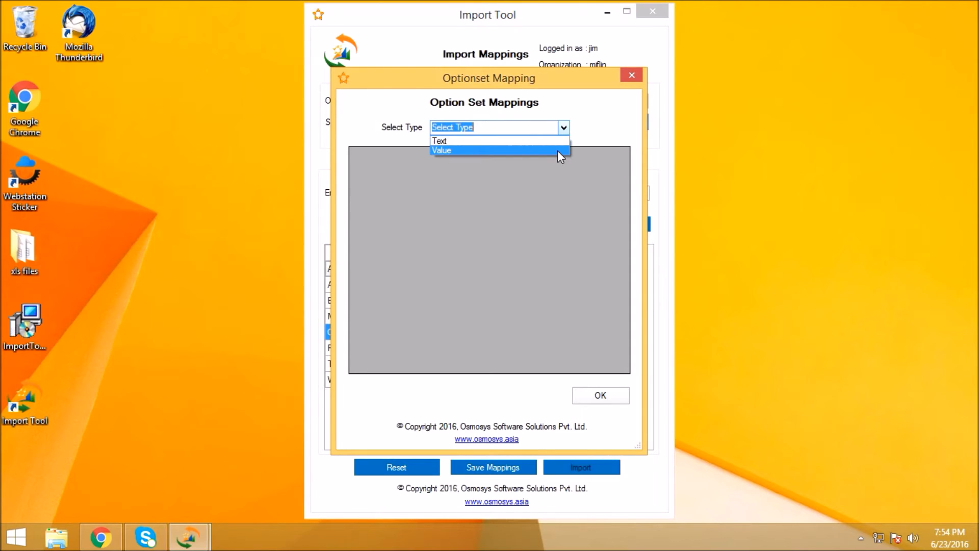
pyautogui.click(558, 151)
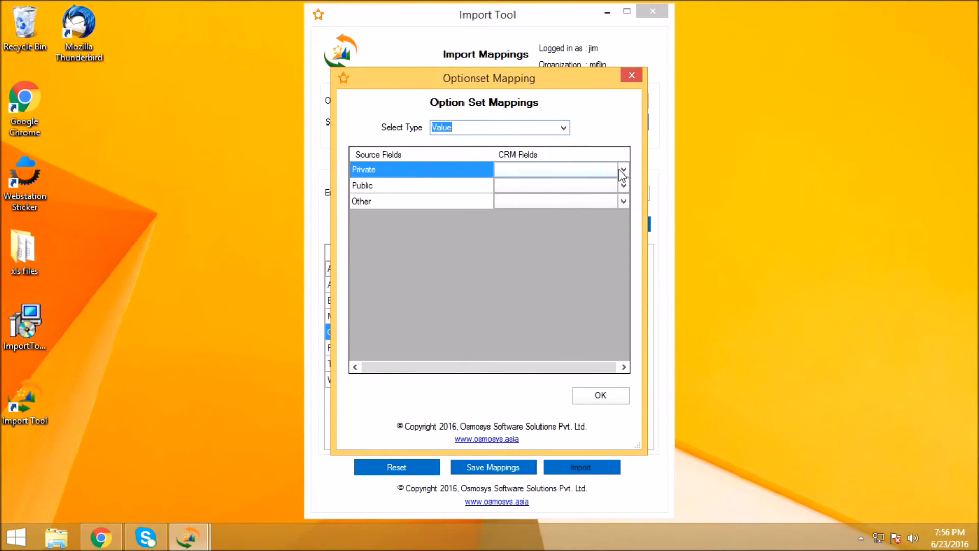
pyautogui.click(623, 174)
pyautogui.click(623, 171)
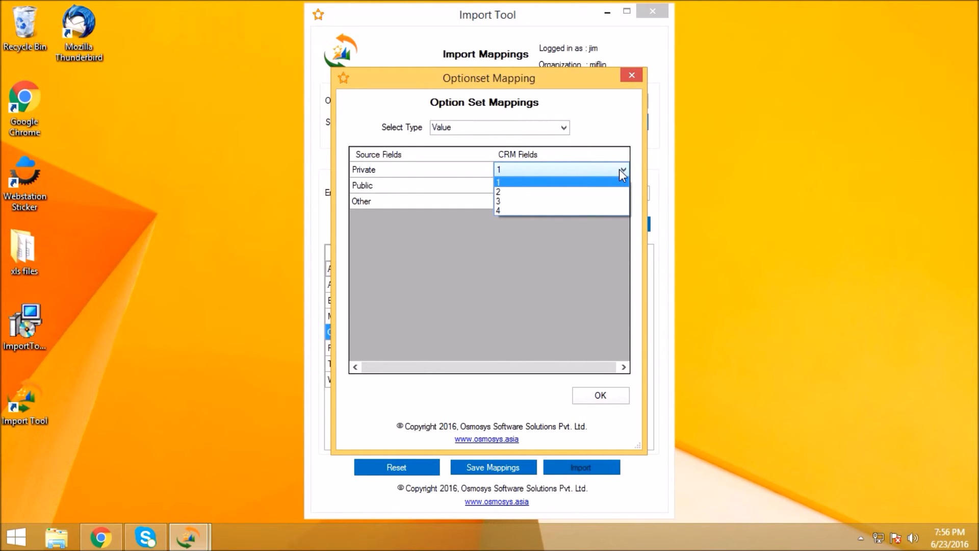
# - Set the option set mapping type to Text and accept the Private, Public and Other mappings
pyautogui.click(563, 127)
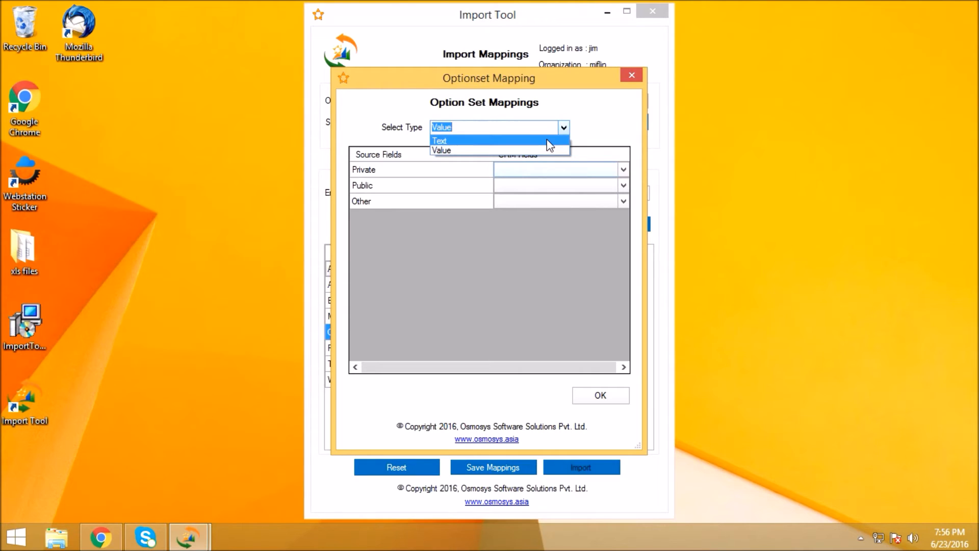
pyautogui.click(549, 140)
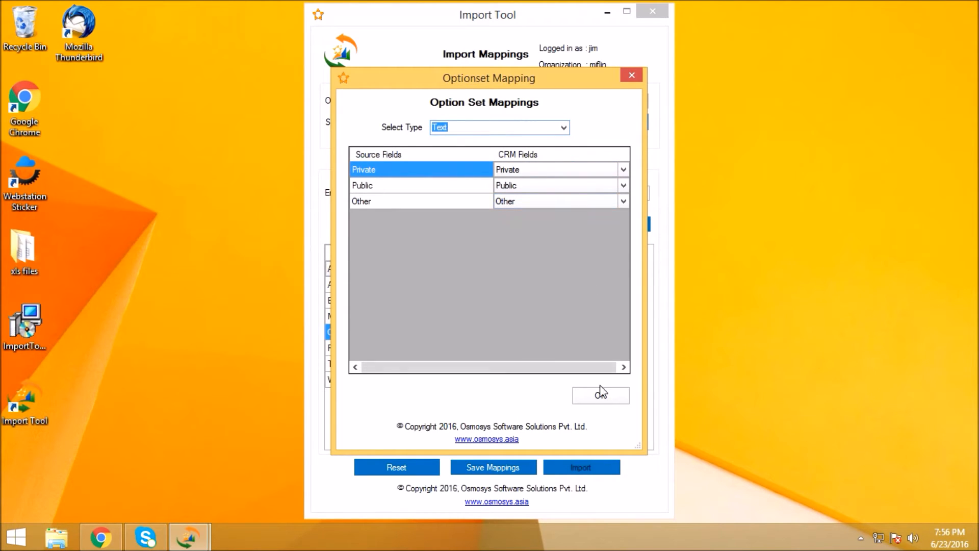
pyautogui.click(600, 400)
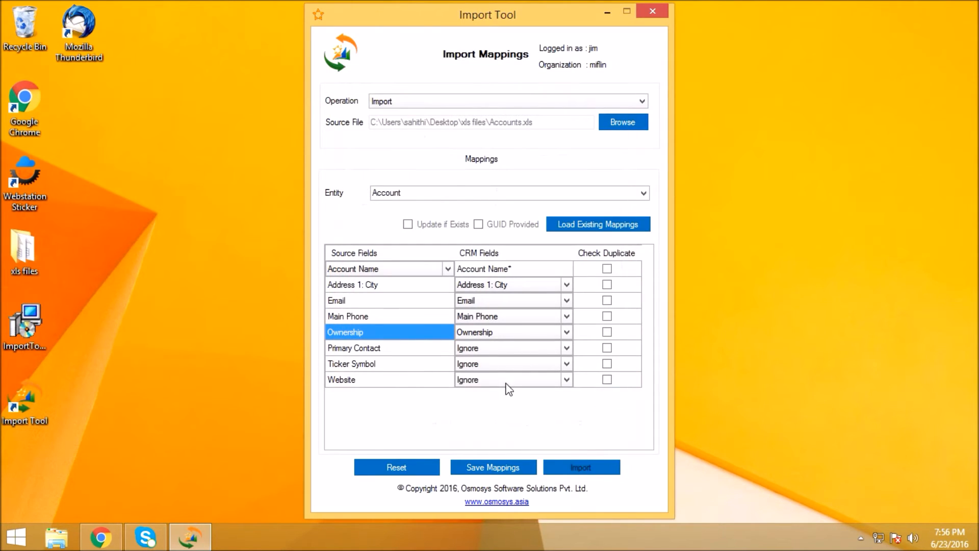
# - Map the Ticker Symbol and Website source fields to the Ticker Symbol and Website CRM fields
pyautogui.click(463, 367)
pyautogui.click(462, 365)
pyautogui.write('Ticker Symbol')
pyautogui.click(438, 368)
pyautogui.click(459, 380)
pyautogui.click(459, 380)
pyautogui.write('website')
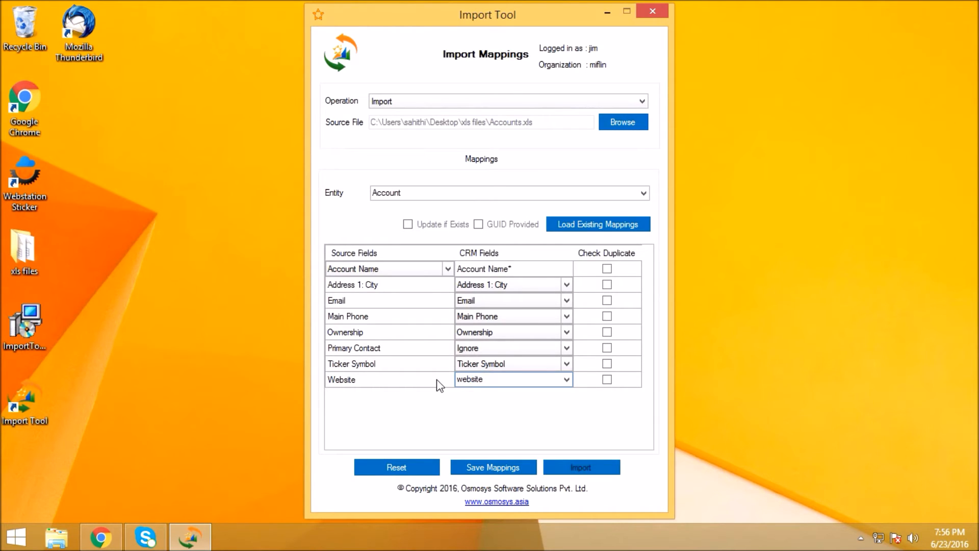
pyautogui.click(437, 380)
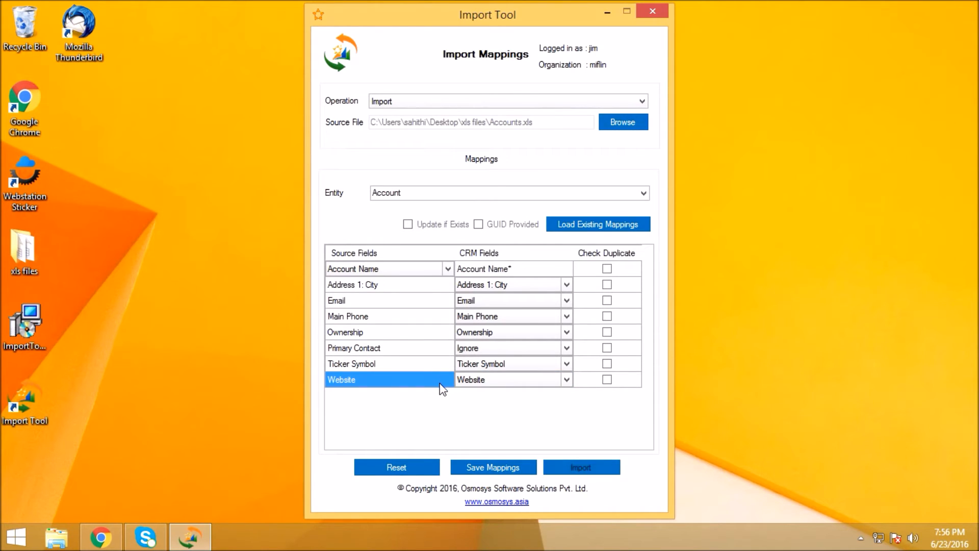
# - Save the field mappings under the mapping file name ImportAccounts
pyautogui.click(486, 467)
pyautogui.click(485, 266)
pyautogui.write('ImportAccounts')
pyautogui.click(564, 286)
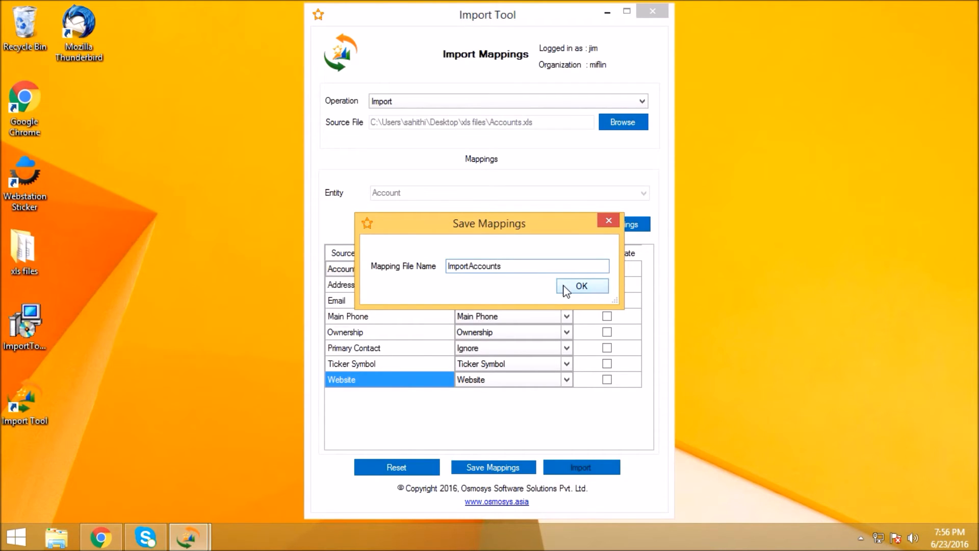
pyautogui.click(556, 322)
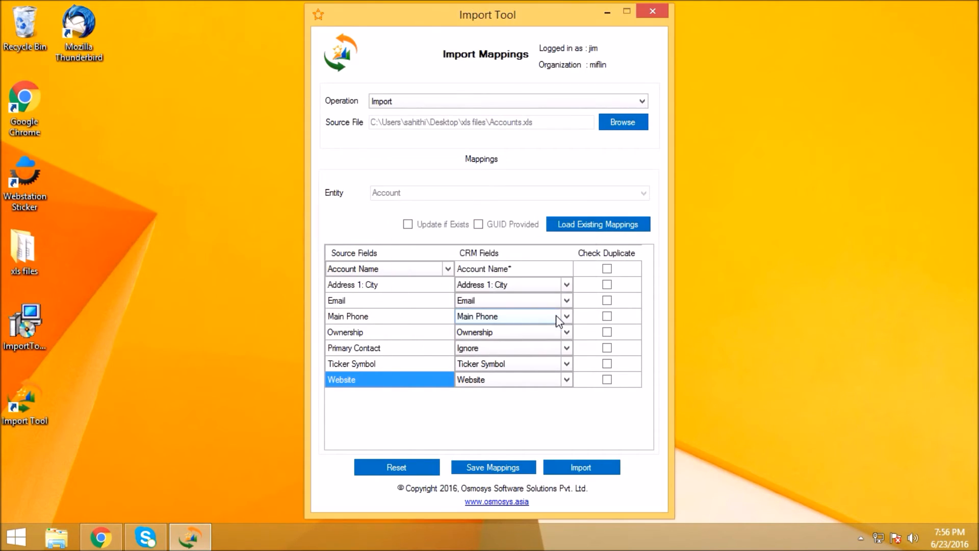
# - Run the account import with the saved mappings and dismiss the completion notice
pyautogui.click(591, 465)
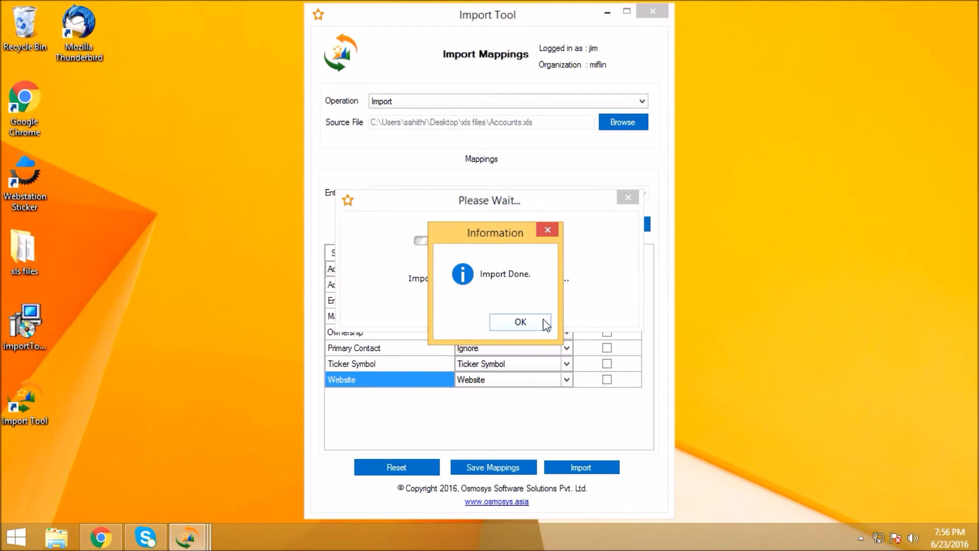
pyautogui.click(544, 323)
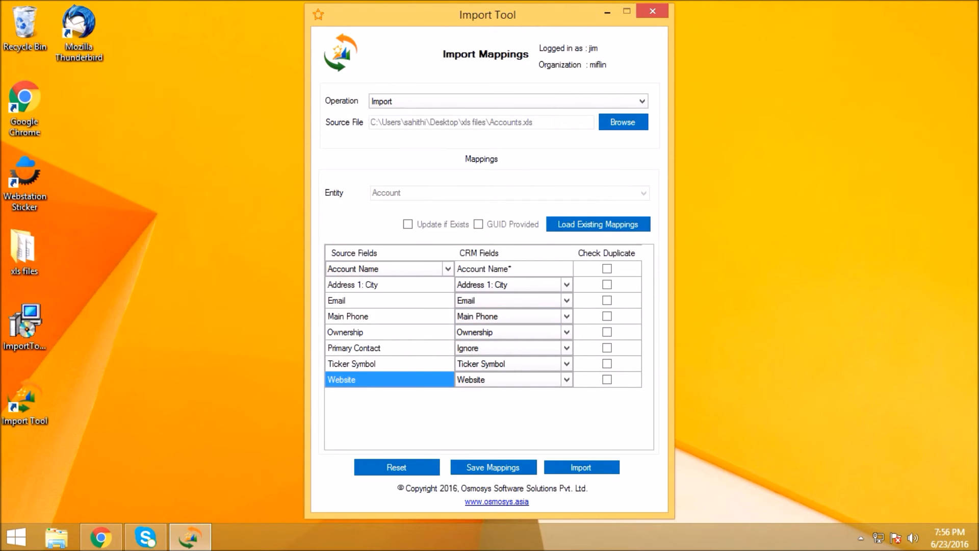
# - Switch to Dynamics CRM in Chrome and open the Accounts list in the Sales area
pyautogui.click(100, 537)
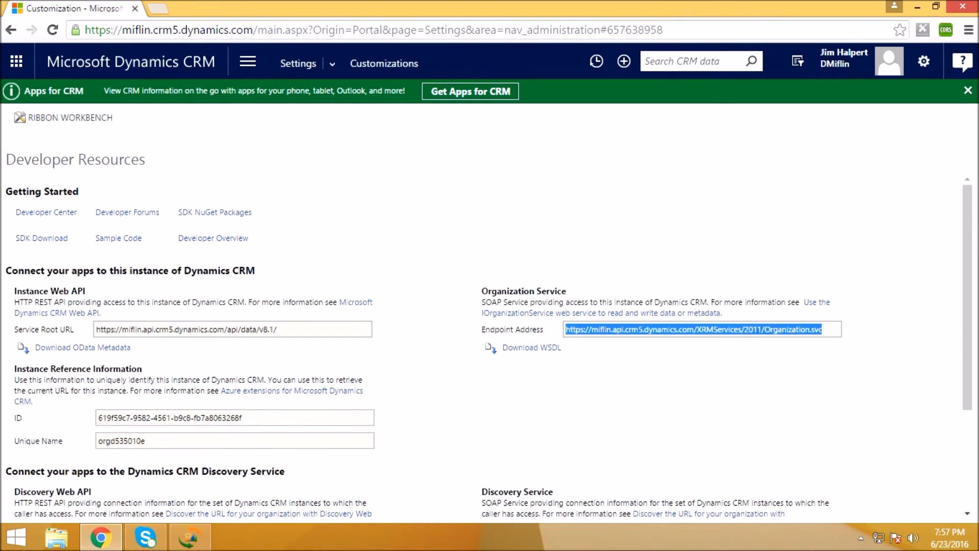
pyautogui.click(248, 61)
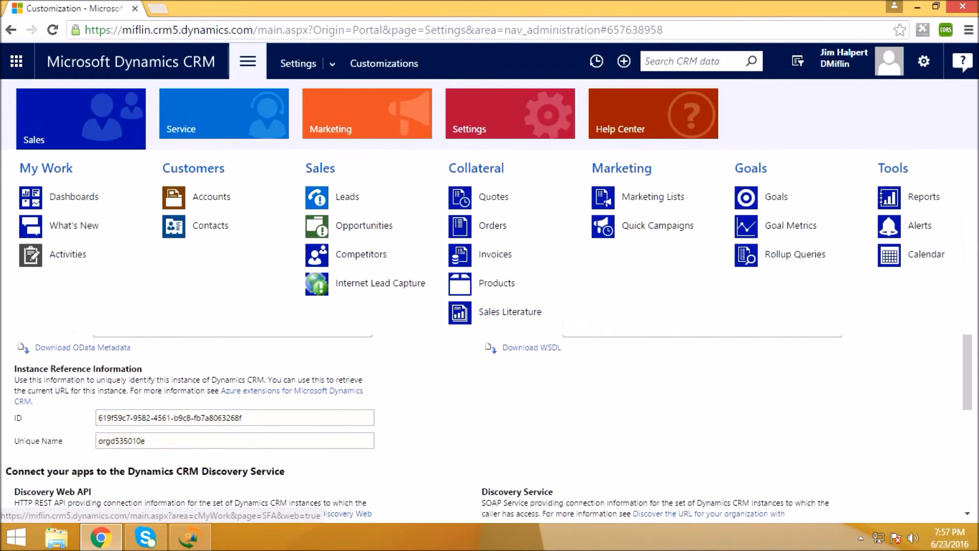
pyautogui.click(211, 196)
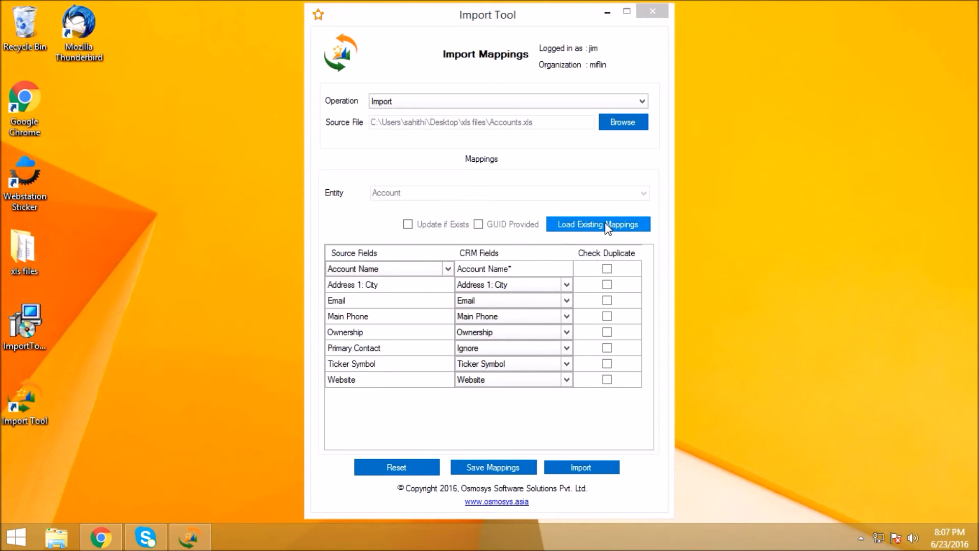
# - View the Import Tool's existing mapping files, close that list, and check the Primary Contact column of Active Accounts in Chrome
pyautogui.click(607, 228)
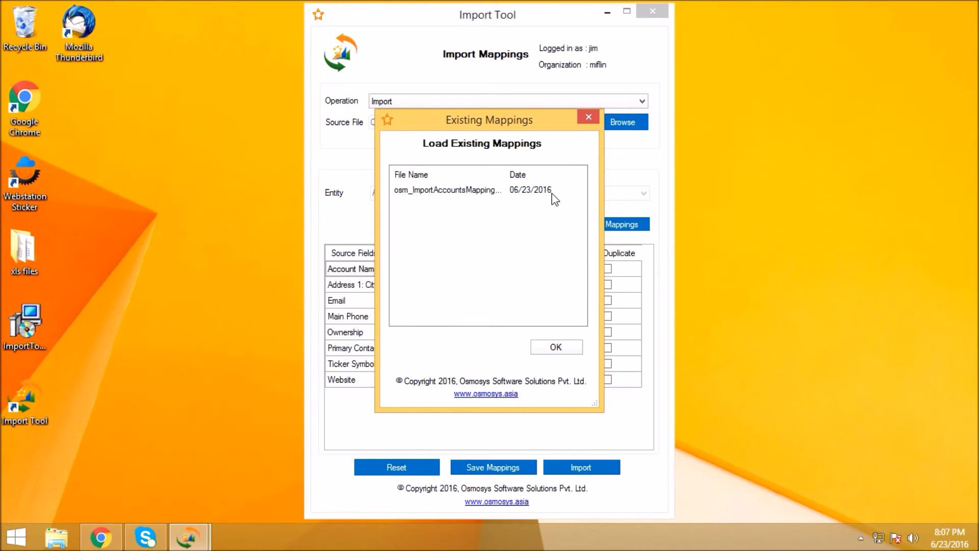
pyautogui.click(589, 117)
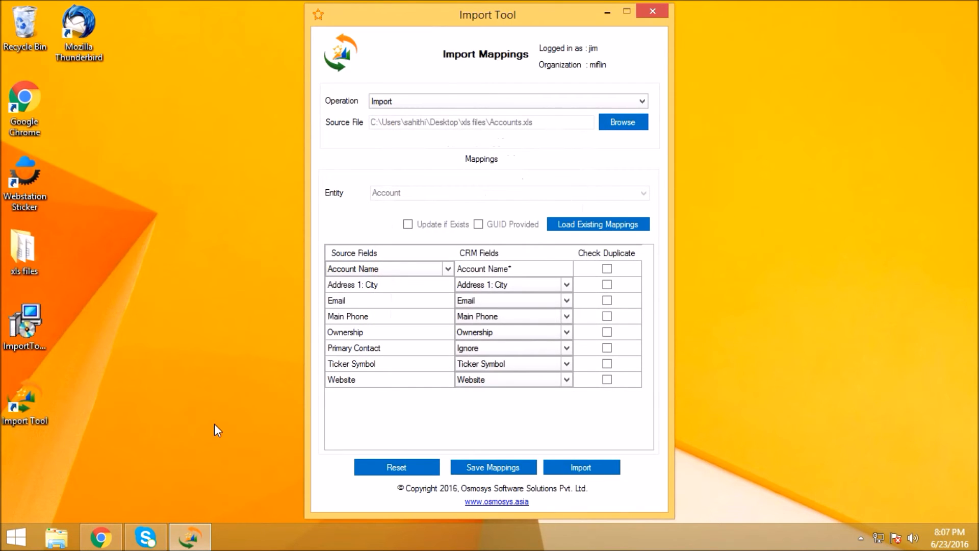
pyautogui.click(106, 528)
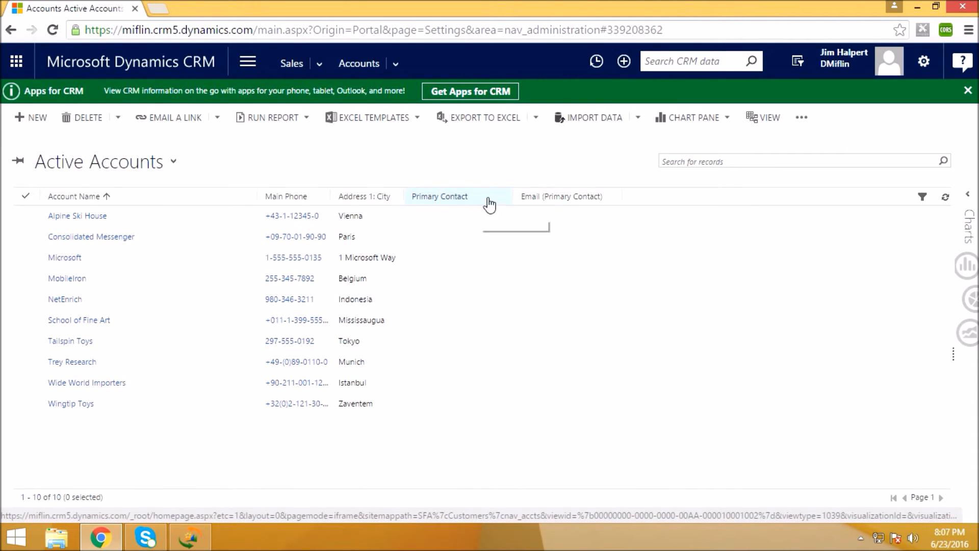
pyautogui.click(918, 11)
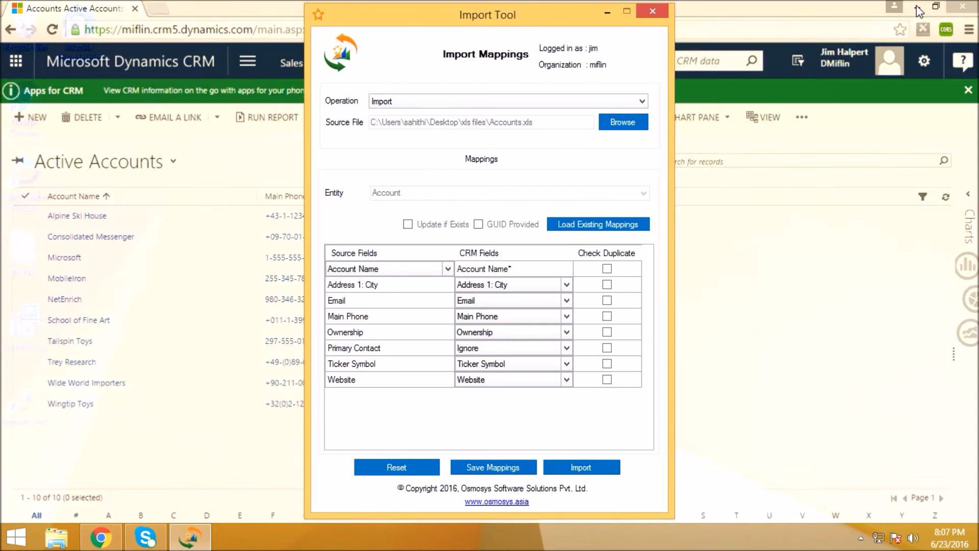
# - Set the mapping operation to Update and choose Accounts.xls from the xls files folder as its source file
pyautogui.click(600, 102)
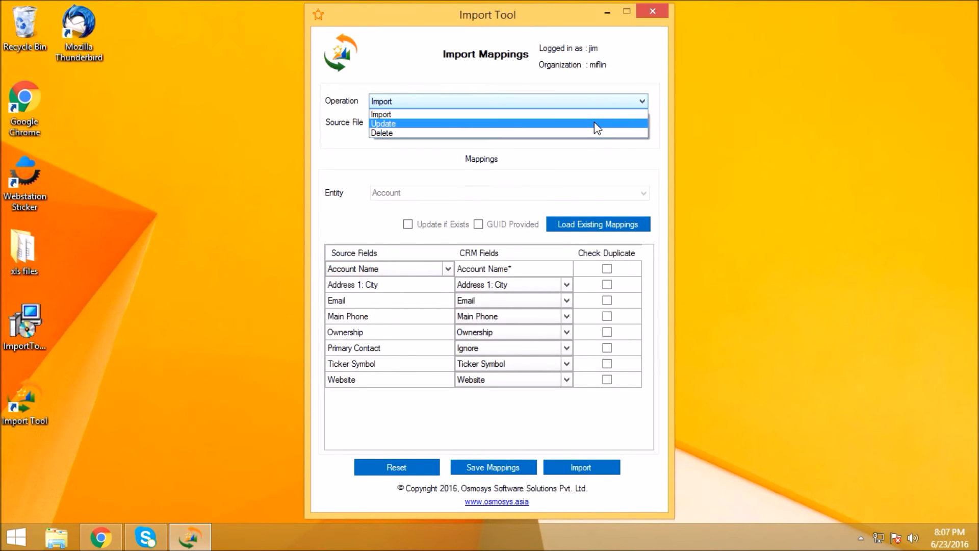
pyautogui.click(596, 125)
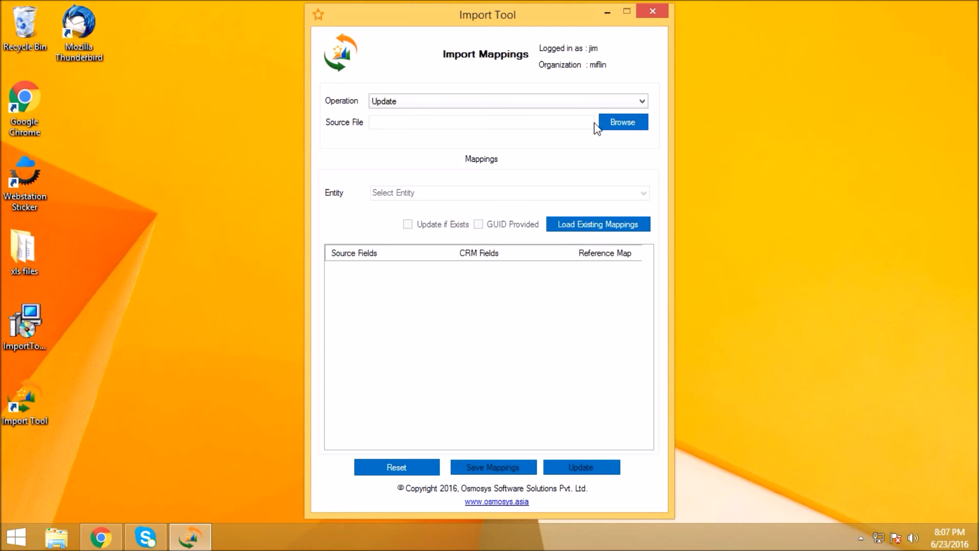
pyautogui.click(641, 123)
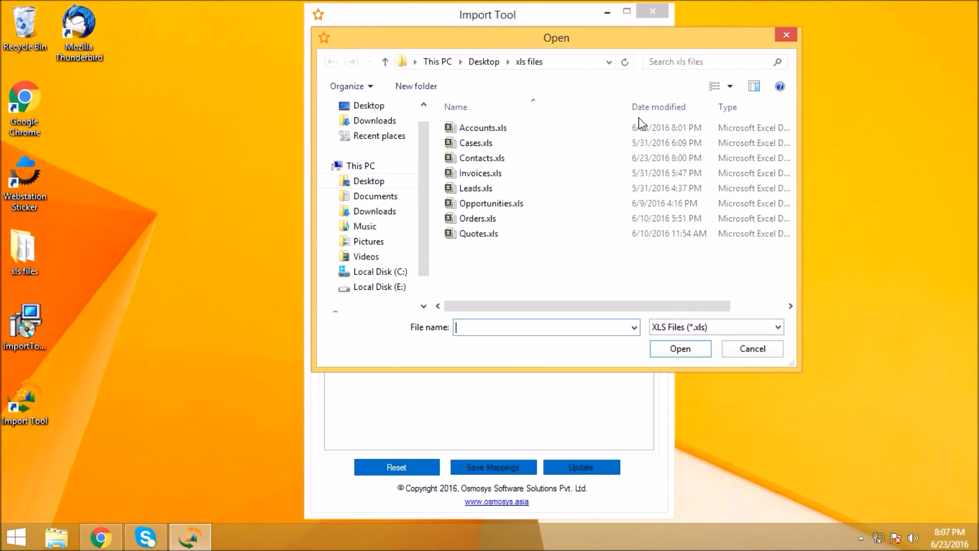
pyautogui.click(561, 132)
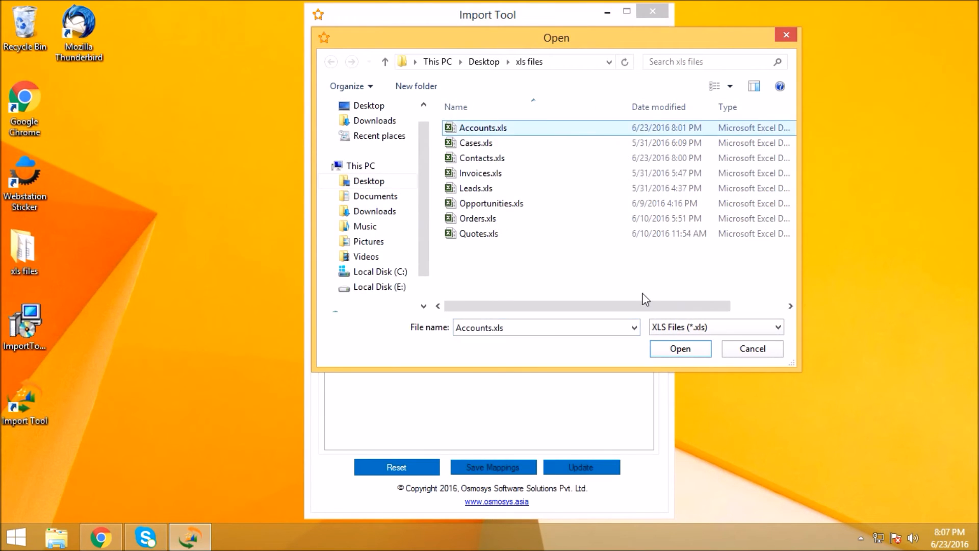
pyautogui.click(678, 350)
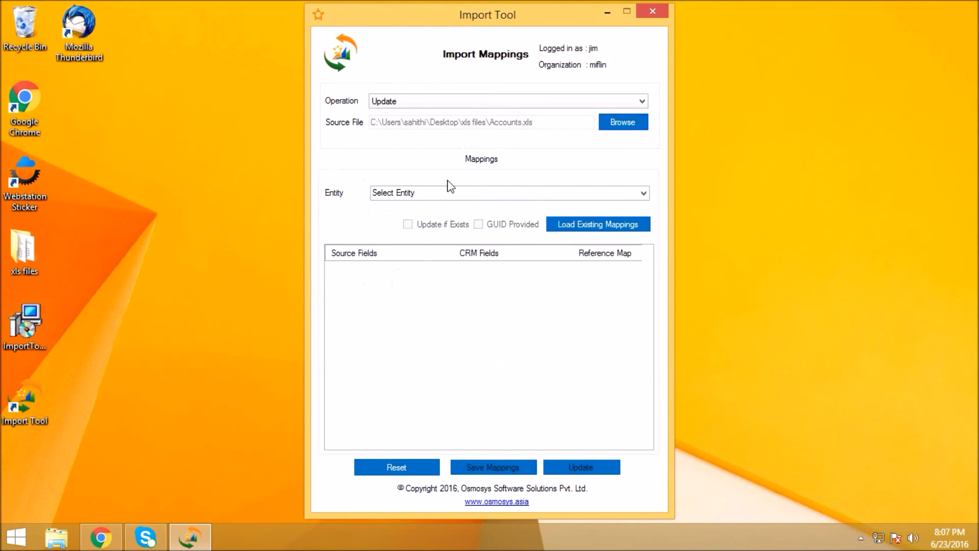
# - Set the update's entity to Account and map the Account Name source field to the required Account Name CRM field
pyautogui.click(643, 193)
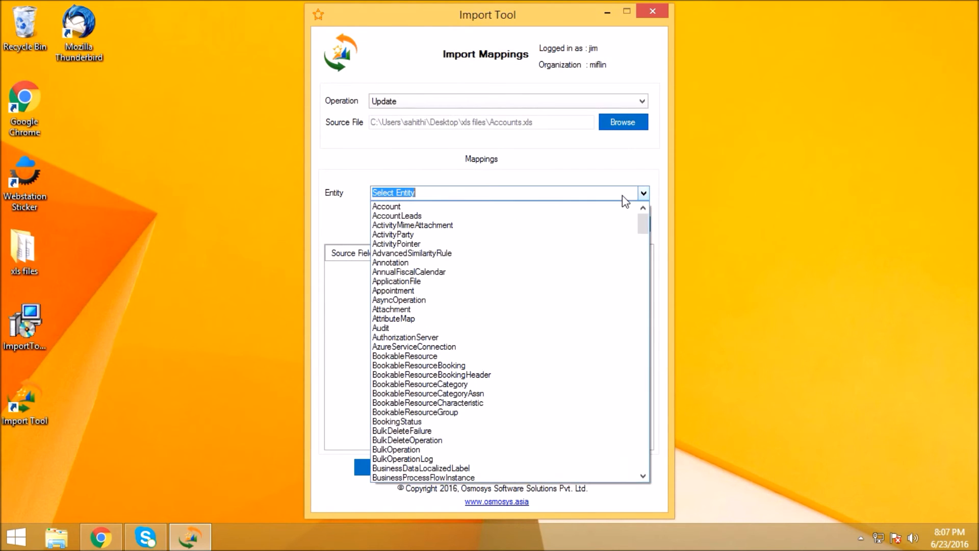
pyautogui.click(593, 208)
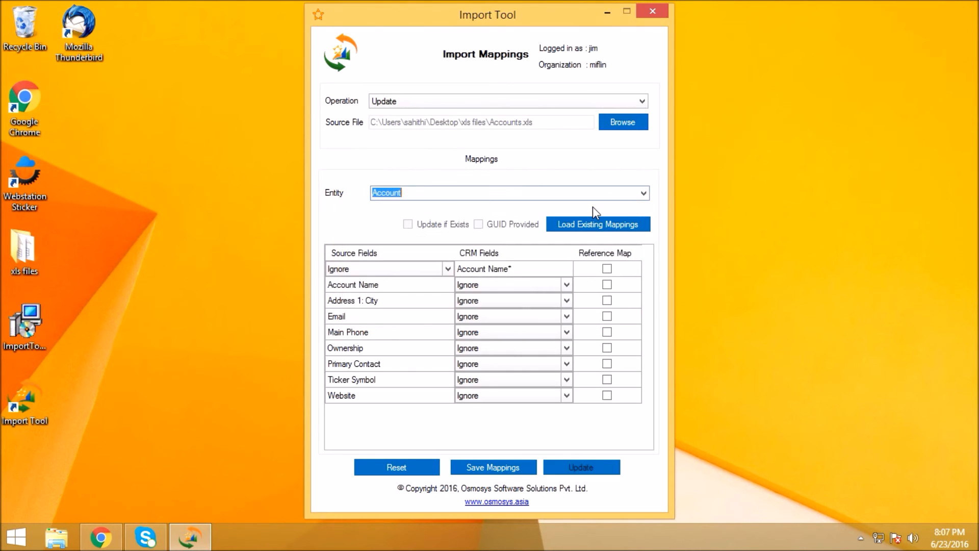
pyautogui.click(447, 271)
pyautogui.click(446, 272)
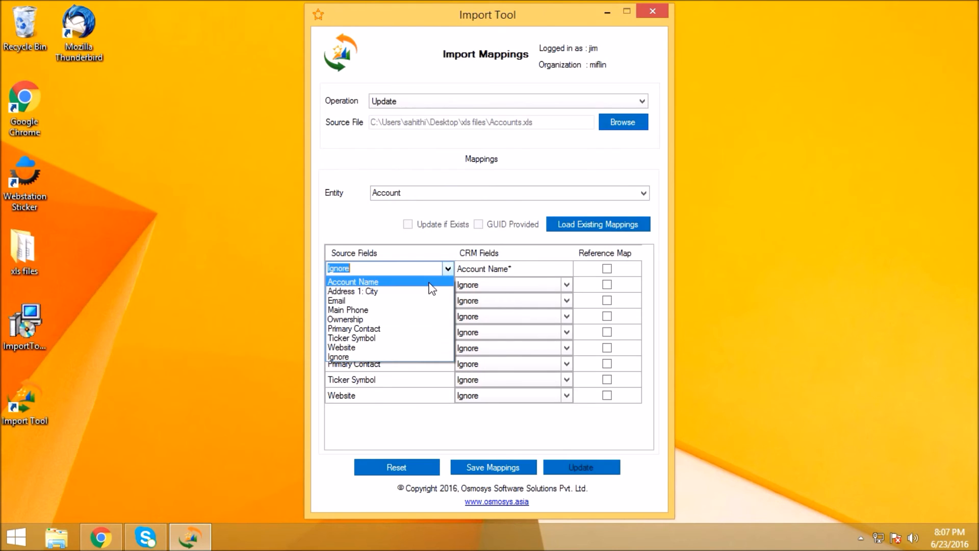
pyautogui.click(426, 283)
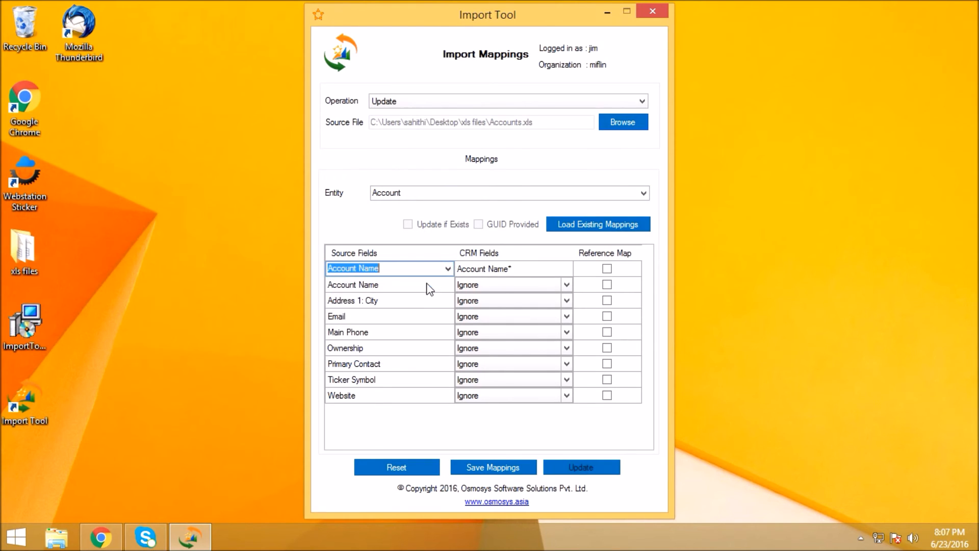
pyautogui.click(514, 273)
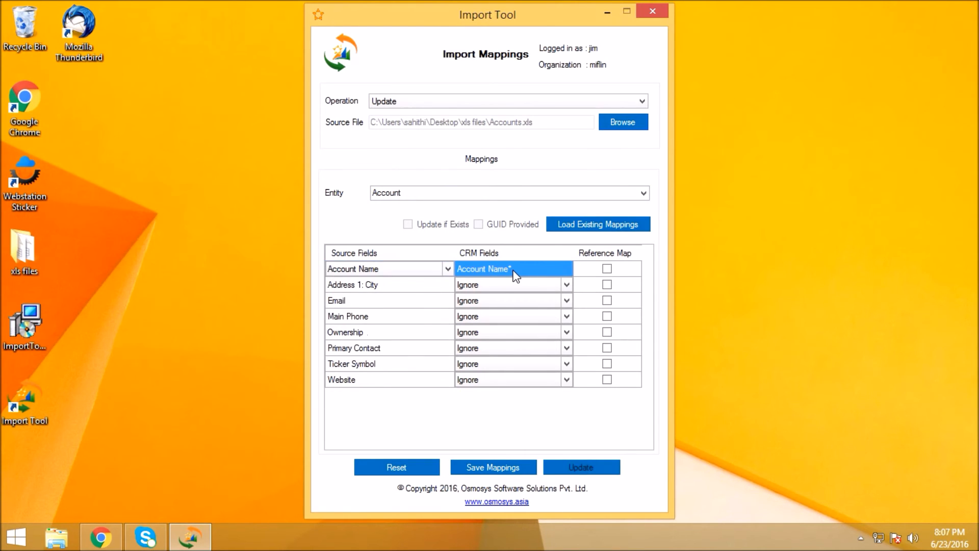
# - Map the Primary Contact source field to the Primary Contact CRM field, with the contact entity's fullname as its lookup field
pyautogui.click(477, 351)
pyautogui.click(476, 350)
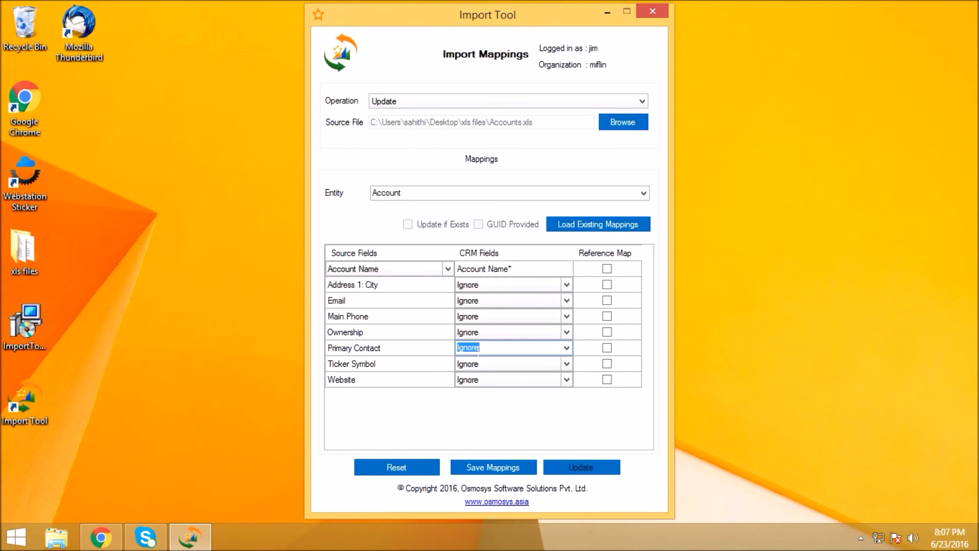
pyautogui.write('p')
pyautogui.click(440, 351)
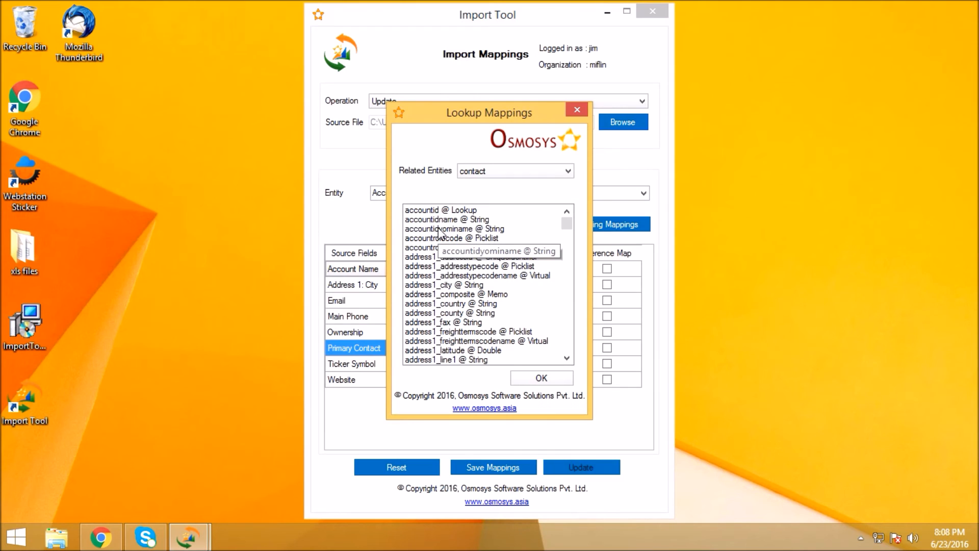
pyautogui.click(438, 229)
pyautogui.press('f')
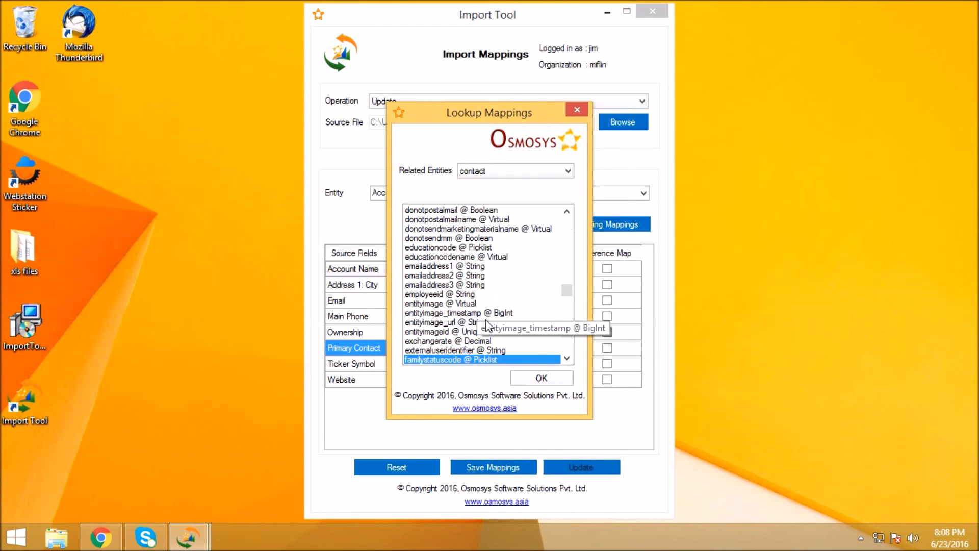
pyautogui.scroll(-1, 502, 330)
pyautogui.scroll(-1, 502, 334)
pyautogui.click(480, 350)
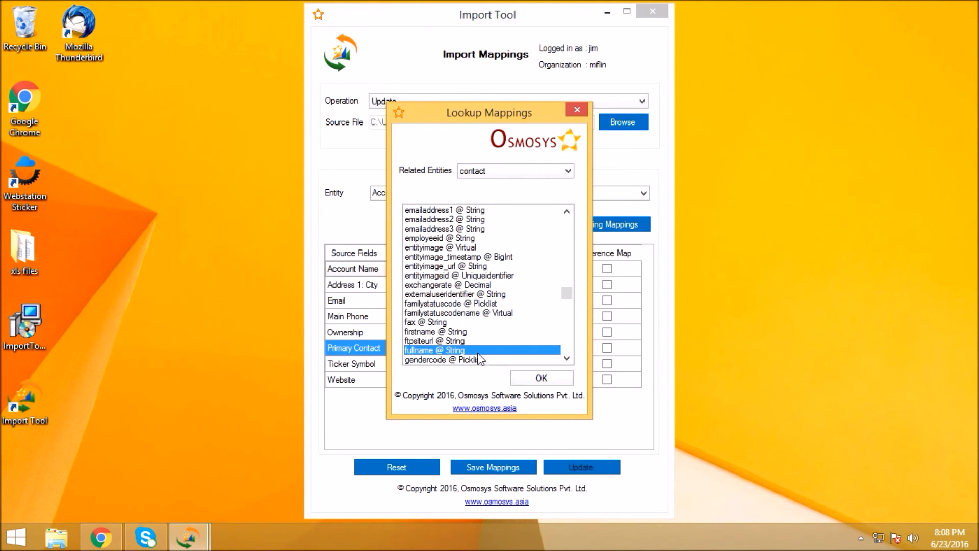
pyautogui.click(536, 380)
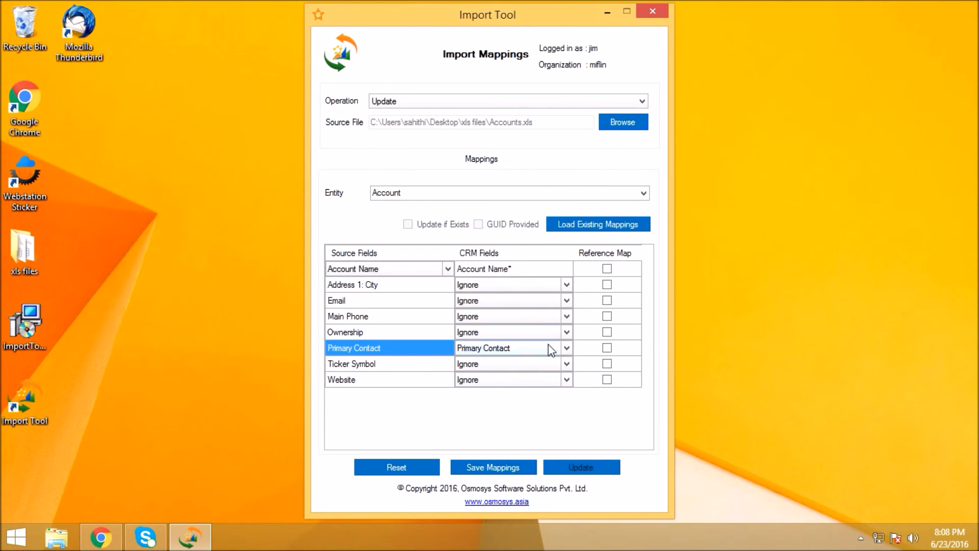
# - Enable Reference Map for Account Name and save the mappings under the name Updateac
pyautogui.click(606, 269)
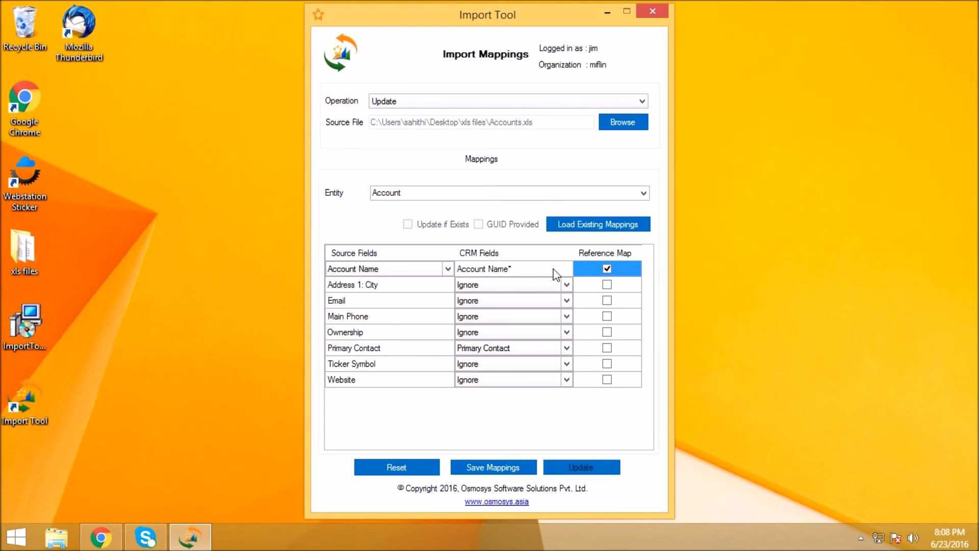
pyautogui.click(505, 467)
pyautogui.write('Upda')
pyautogui.write('te')
pyautogui.write('ac')
# - Run the account update, dismiss the message, and check the refreshed Active Accounts list in Dynamics CRM in Chrome
pyautogui.click(578, 462)
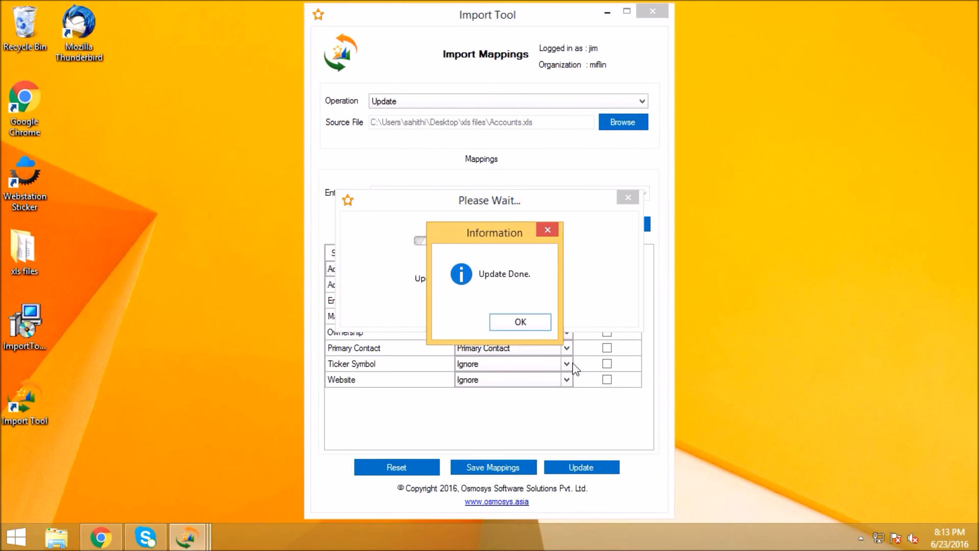
pyautogui.click(547, 322)
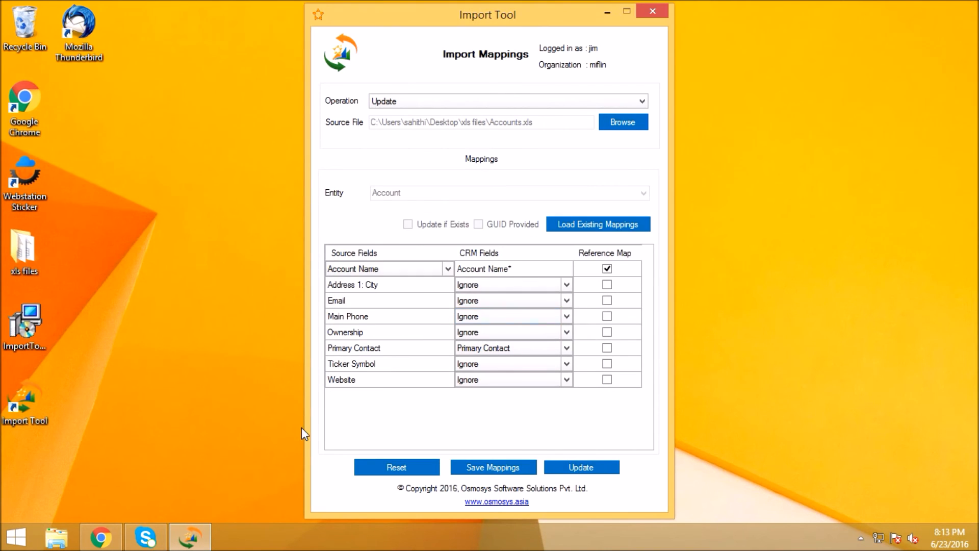
pyautogui.click(112, 539)
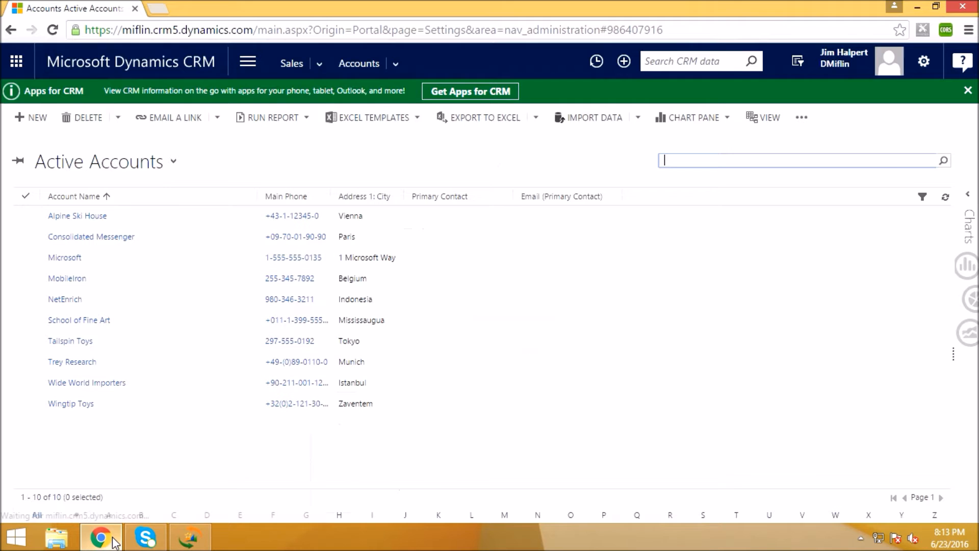
pyautogui.click(945, 197)
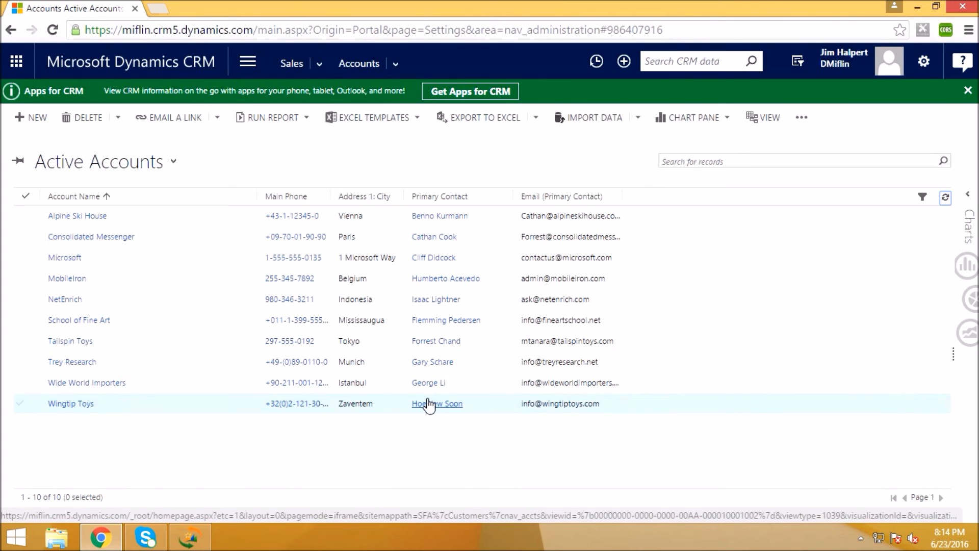
# - Return to the Import Tool, switch to the Delete operation, and delete all records of the Account entity
pyautogui.click(919, 7)
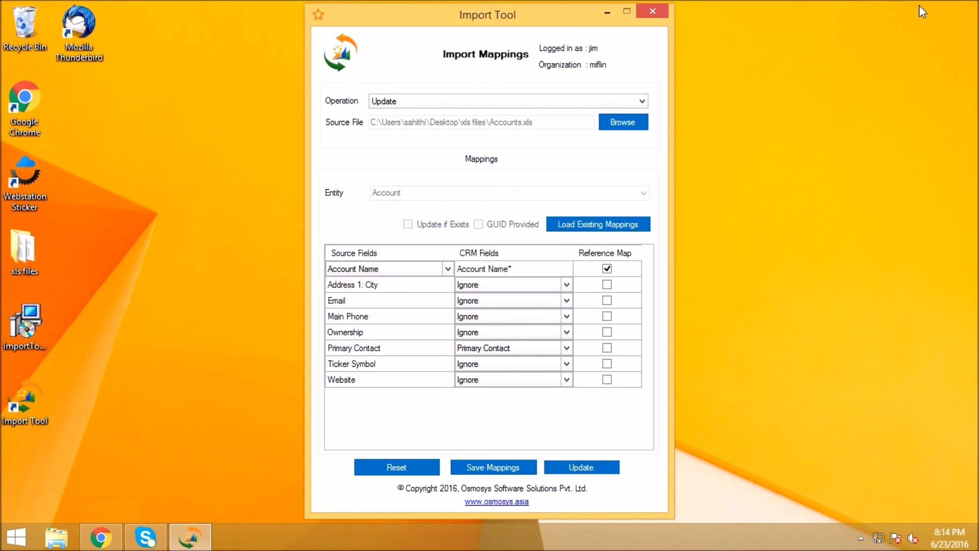
pyautogui.click(499, 105)
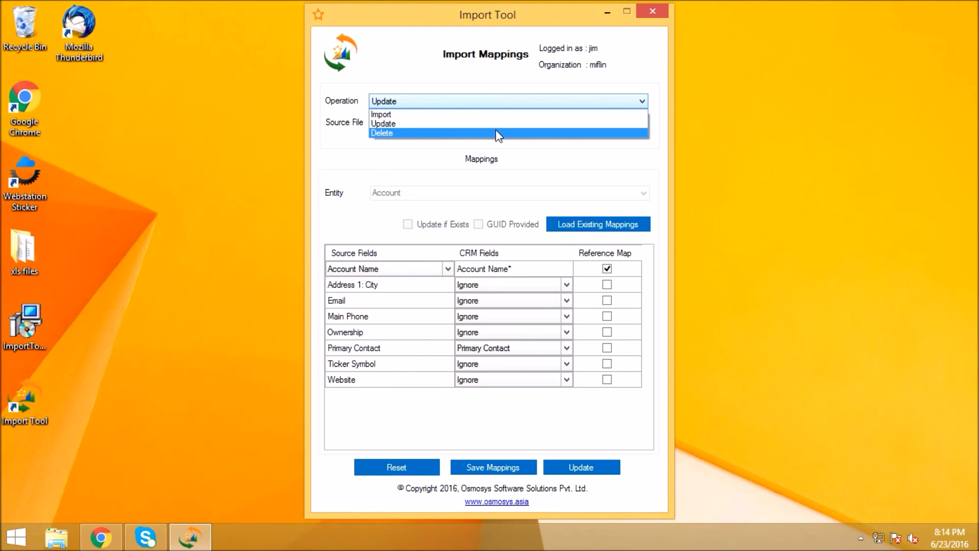
pyautogui.click(499, 134)
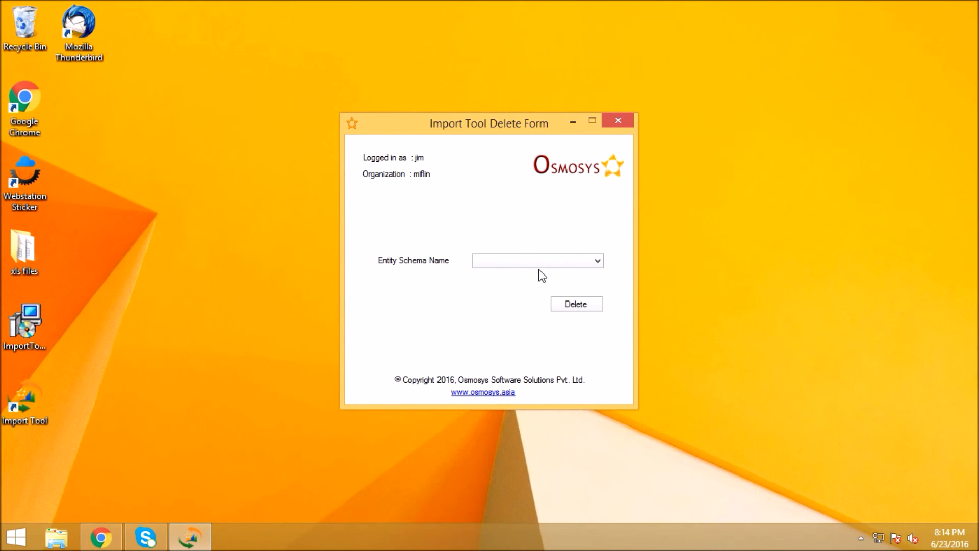
pyautogui.click(587, 263)
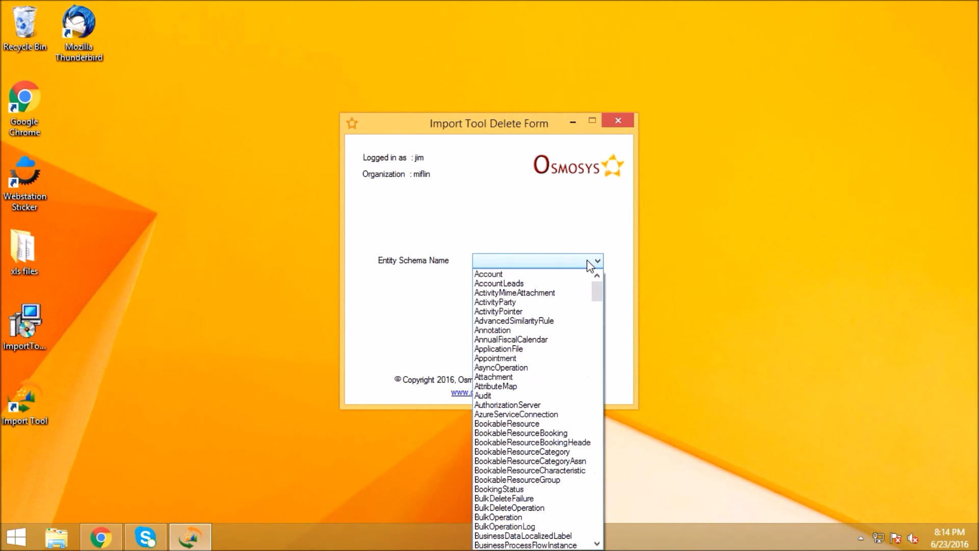
pyautogui.click(566, 278)
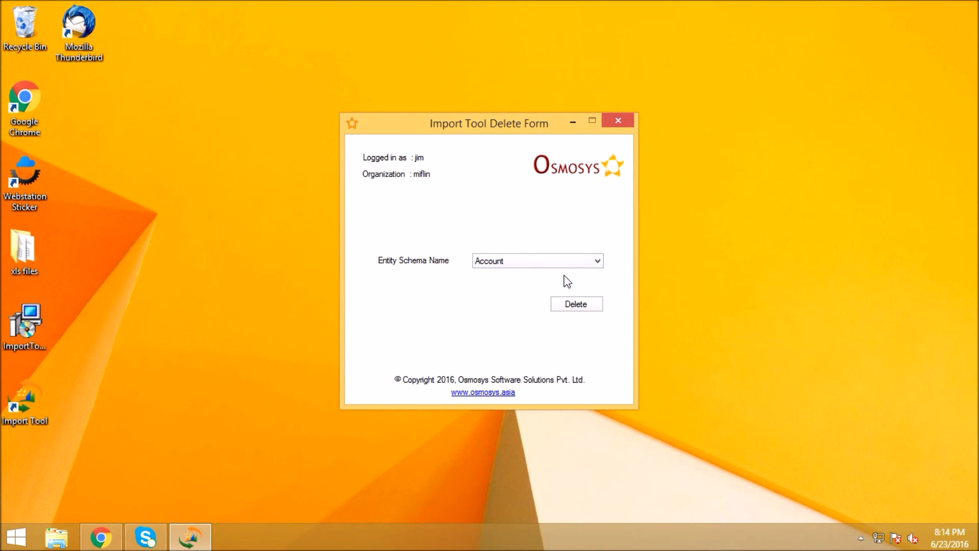
pyautogui.click(581, 305)
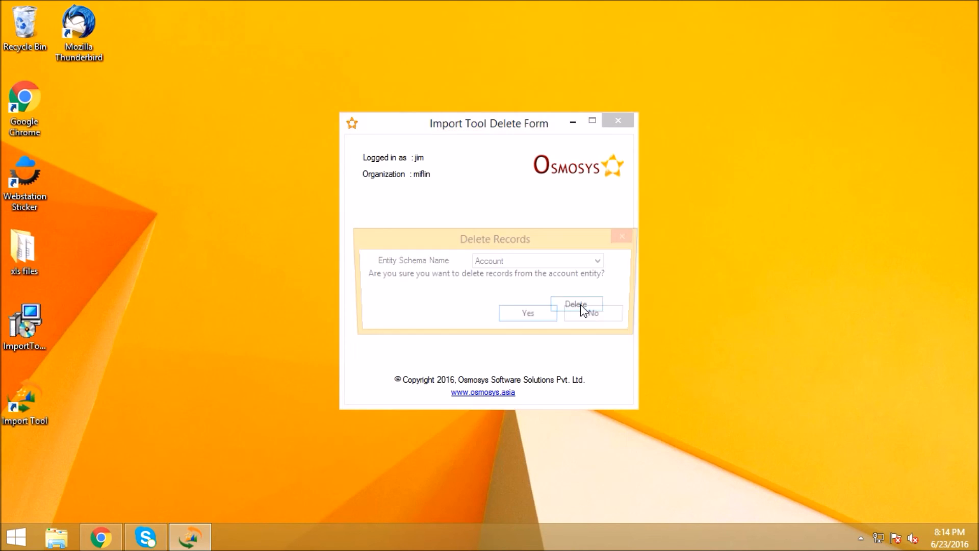
pyautogui.click(531, 316)
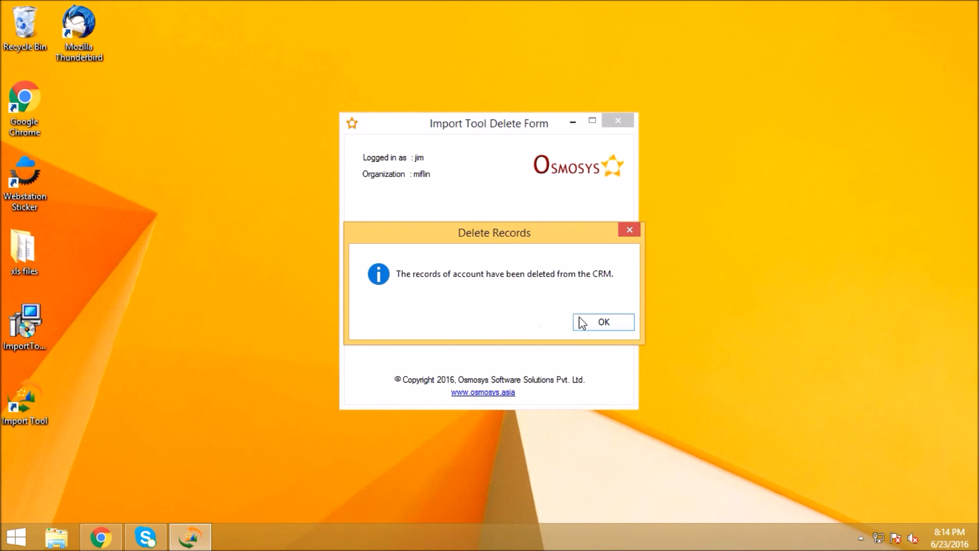
pyautogui.click(582, 323)
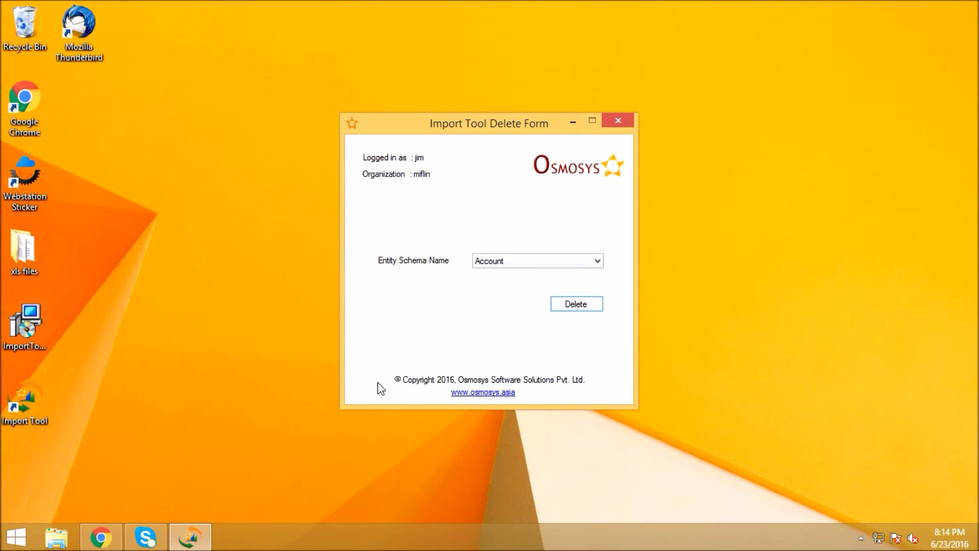
# - Switch to Dynamics CRM in Chrome and check the refreshed Active Accounts and My Active Contacts lists for remaining records
pyautogui.click(97, 537)
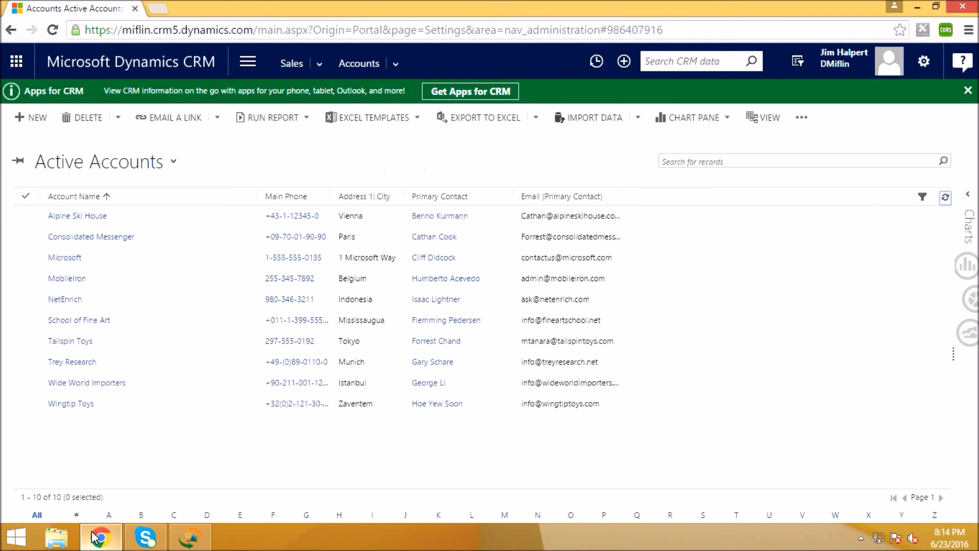
pyautogui.click(946, 198)
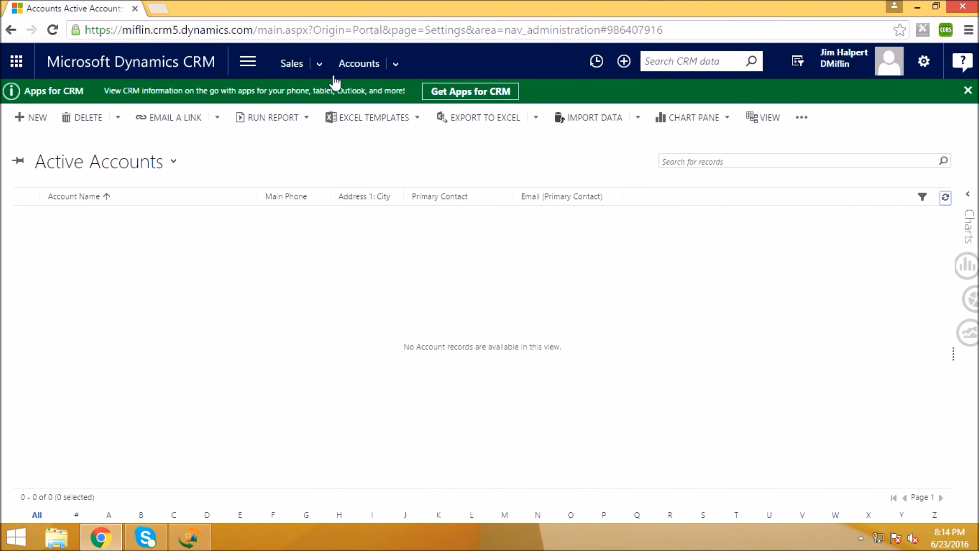
pyautogui.click(320, 64)
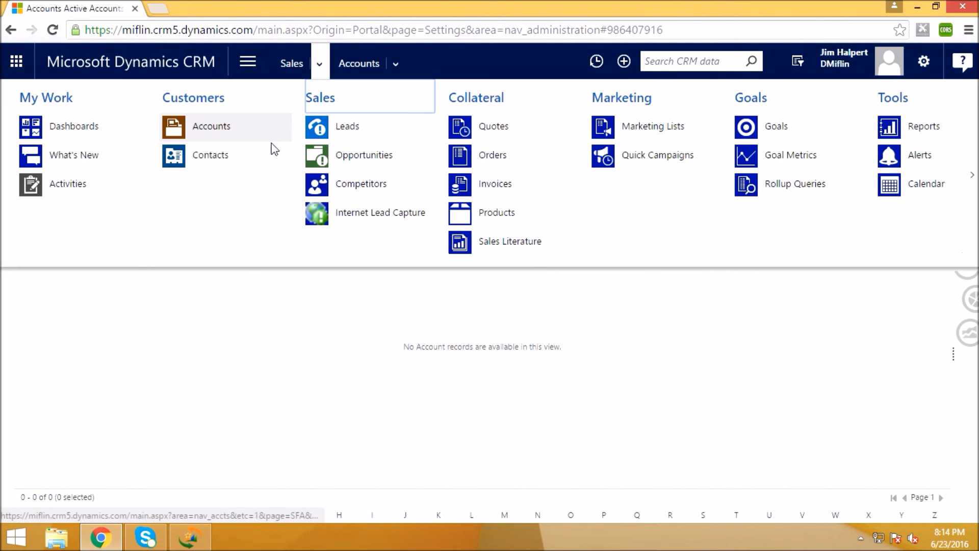
pyautogui.click(243, 154)
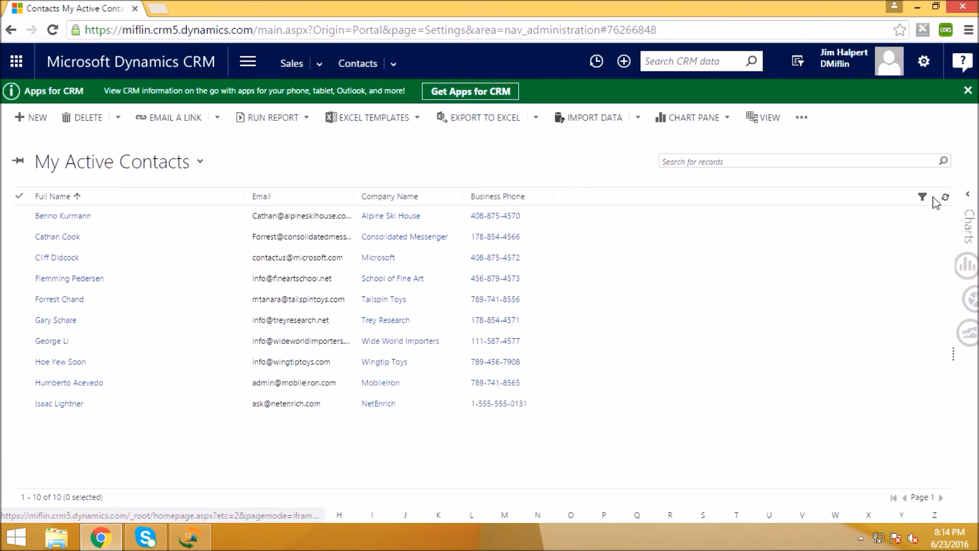
pyautogui.click(944, 199)
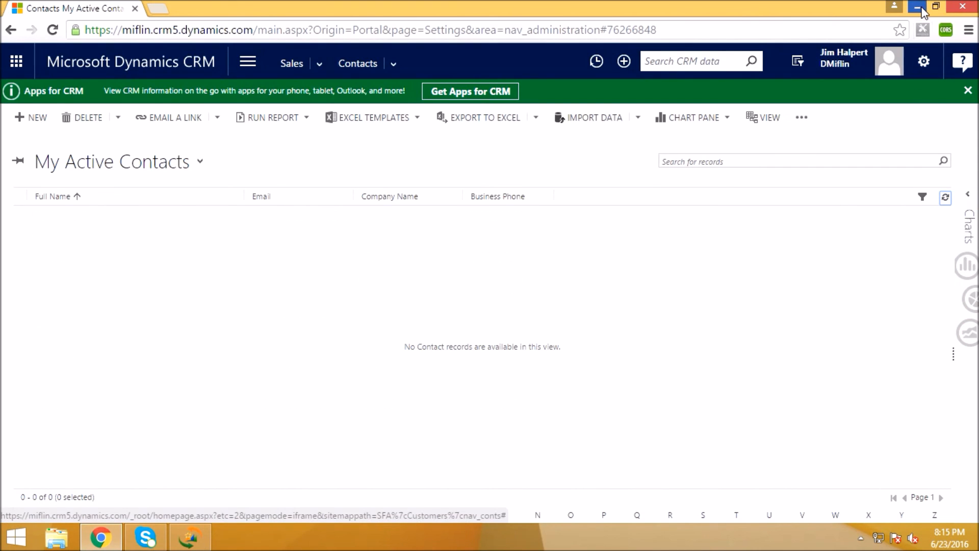
# - Return to the Import Tool, exit the Delete Form, and close the Import Mappings window
pyautogui.click(921, 8)
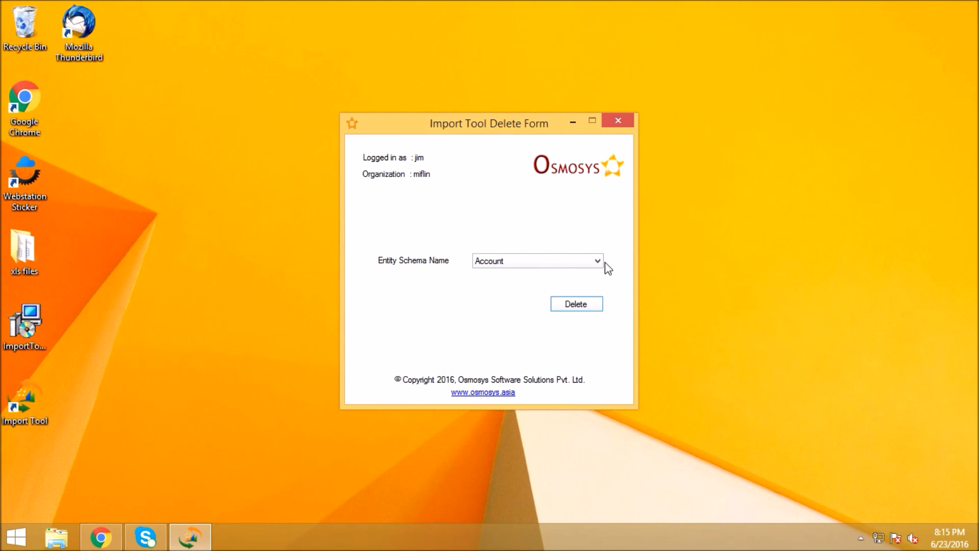
pyautogui.click(614, 122)
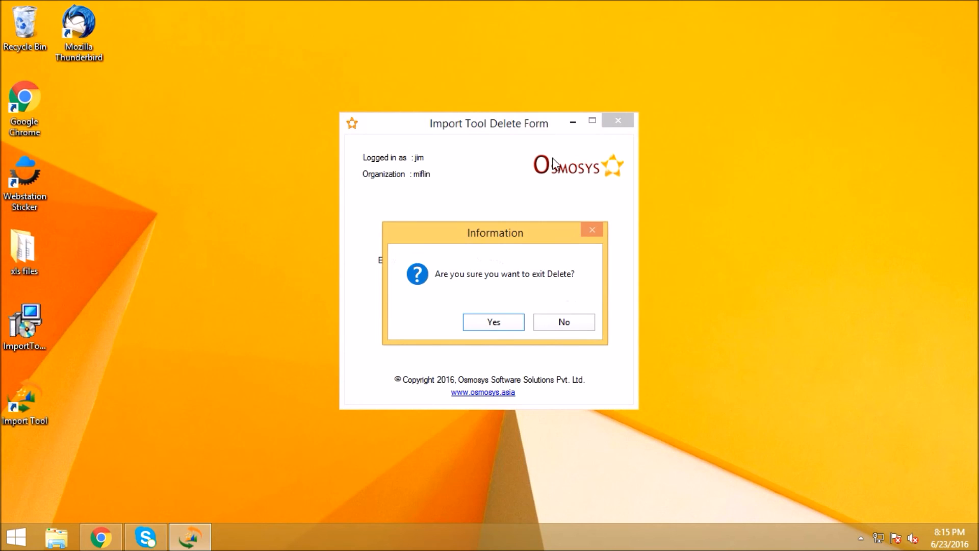
pyautogui.click(486, 323)
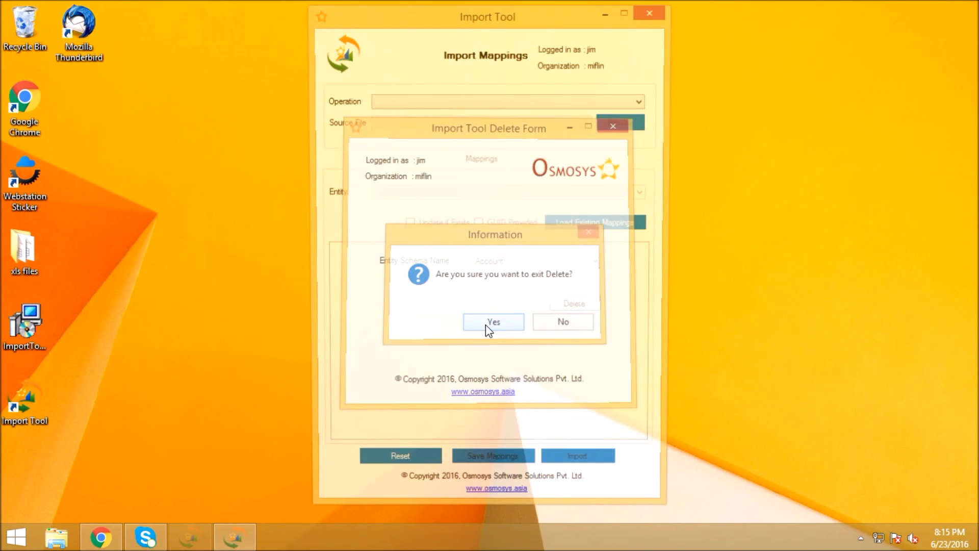
pyautogui.click(654, 13)
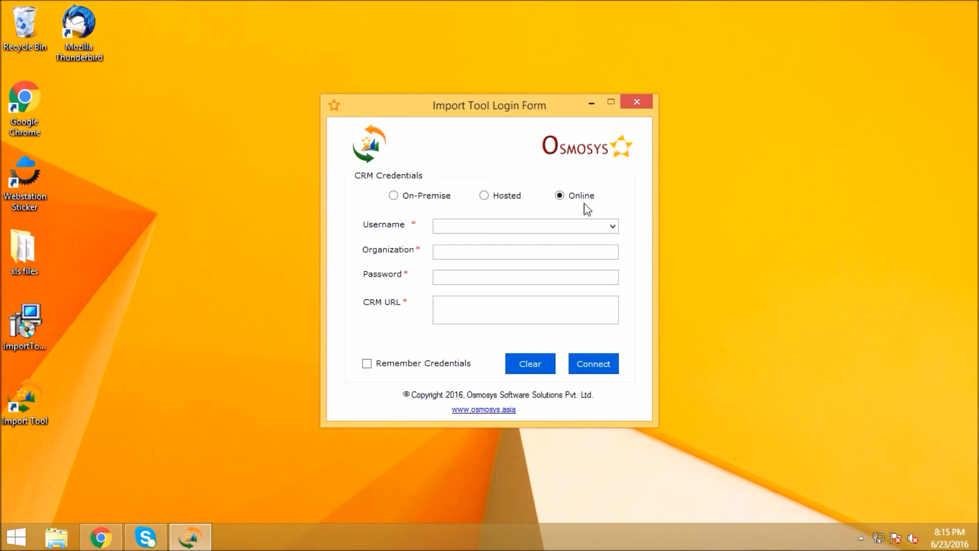
# - Fill the login form by choosing the saved username, and exit the Import Tool
pyautogui.click(612, 228)
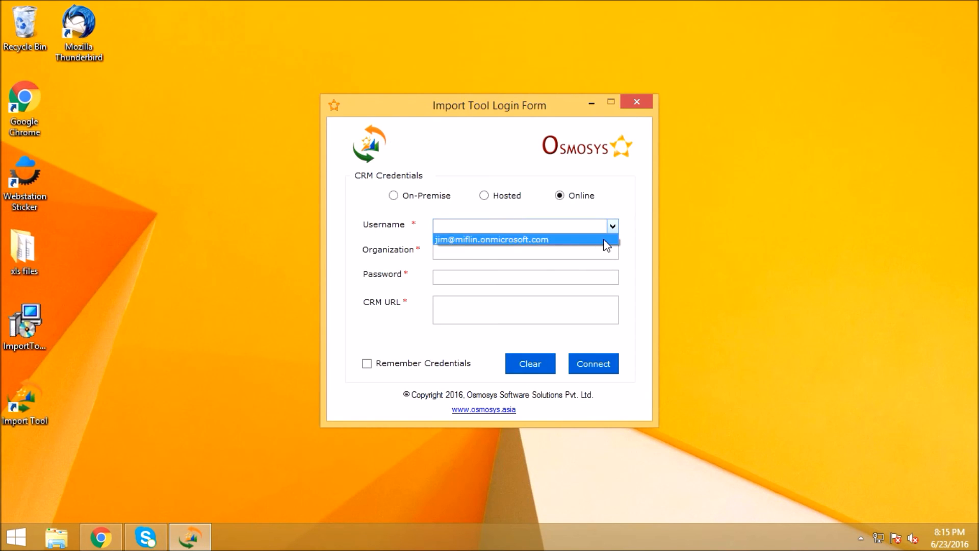
pyautogui.click(561, 239)
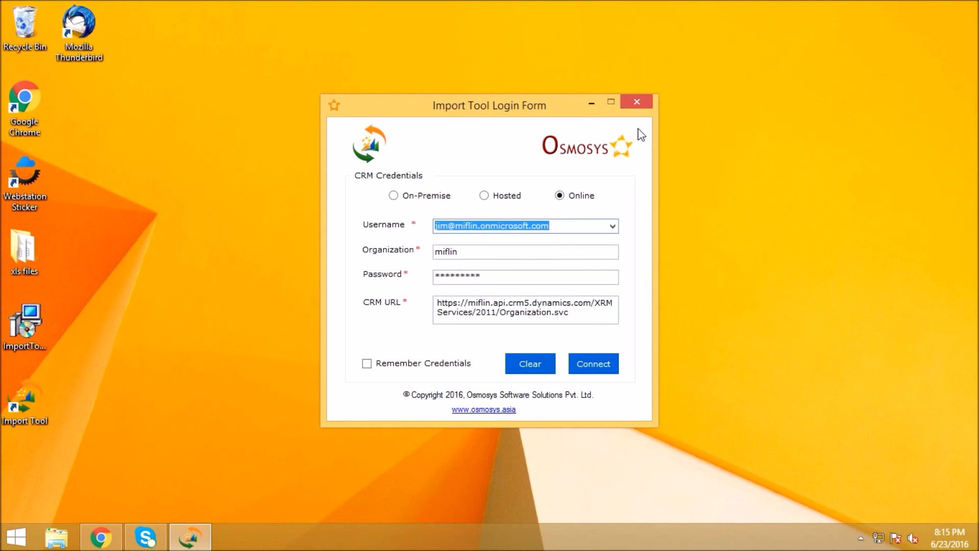
pyautogui.click(638, 102)
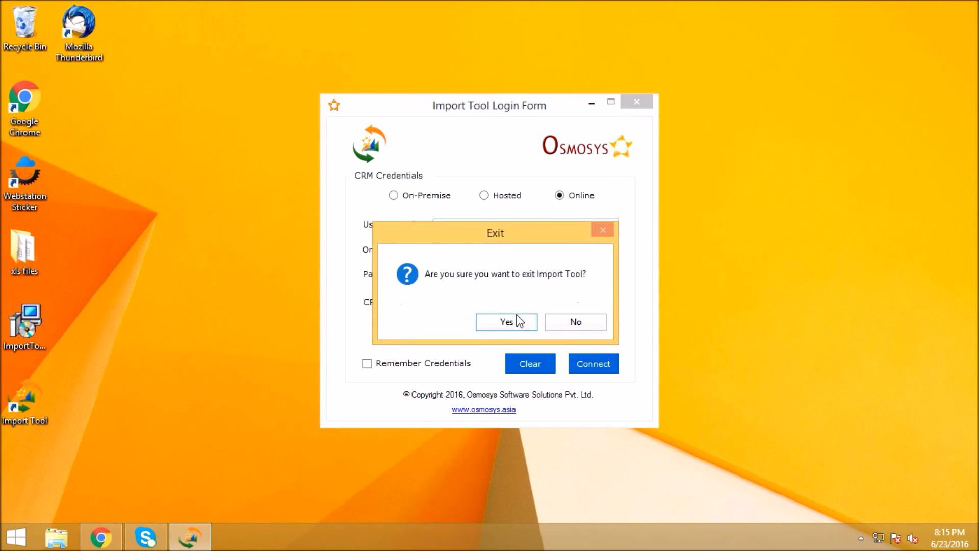
pyautogui.click(516, 325)
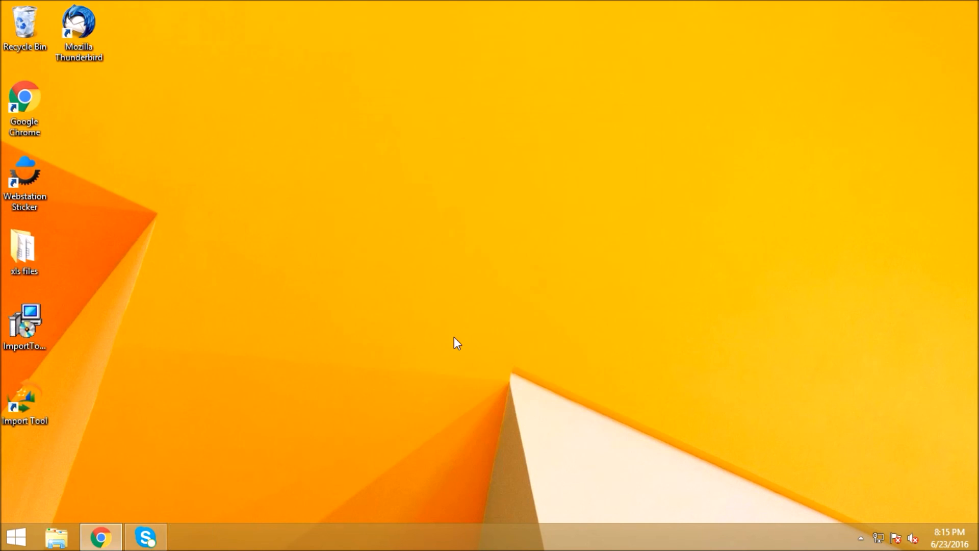
# - Open the ImportTool folder on Local Disk (E:) in File Explorer
pyautogui.click(66, 533)
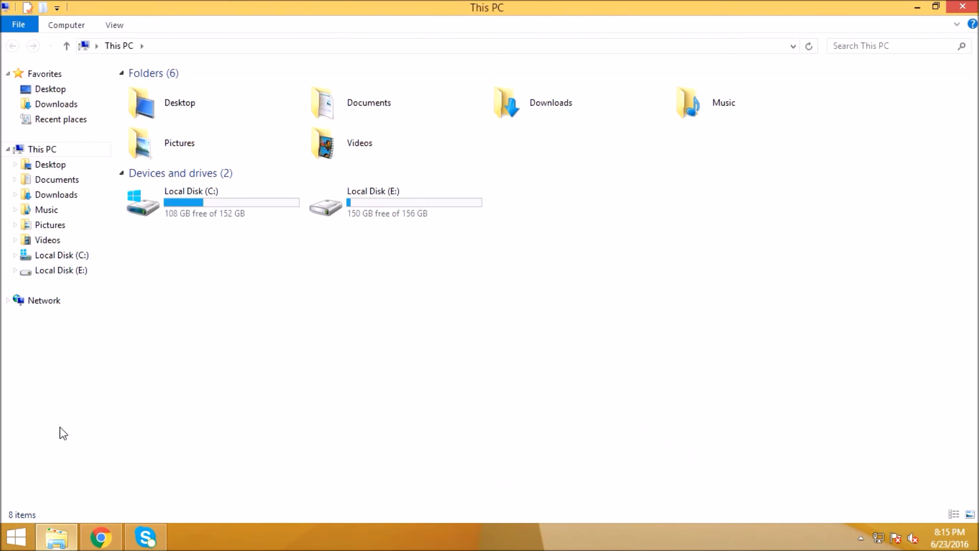
pyautogui.click(75, 271)
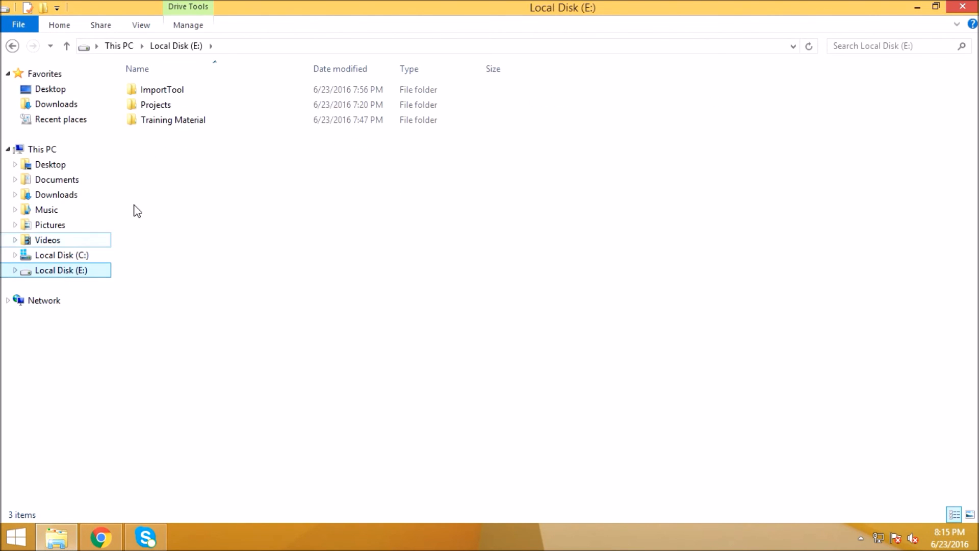
pyautogui.doubleClick(186, 89)
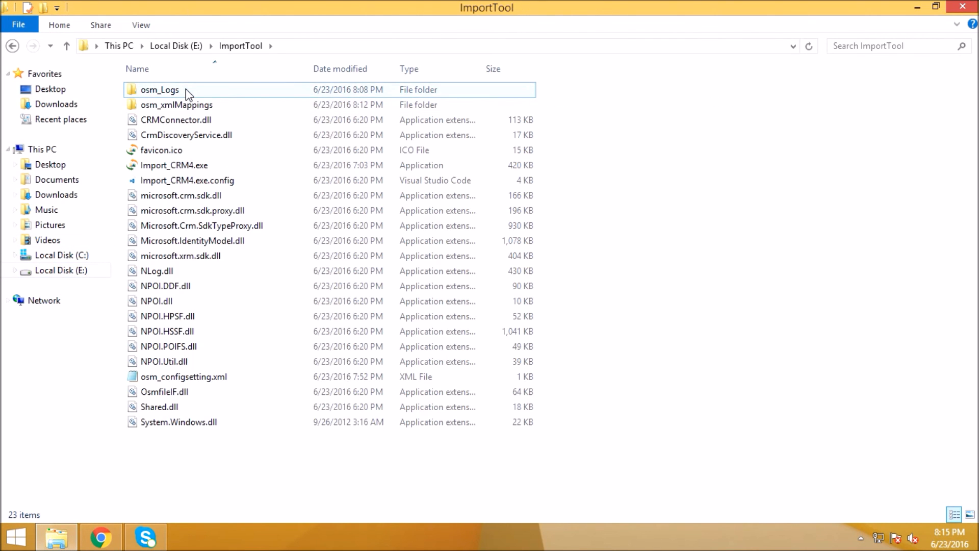